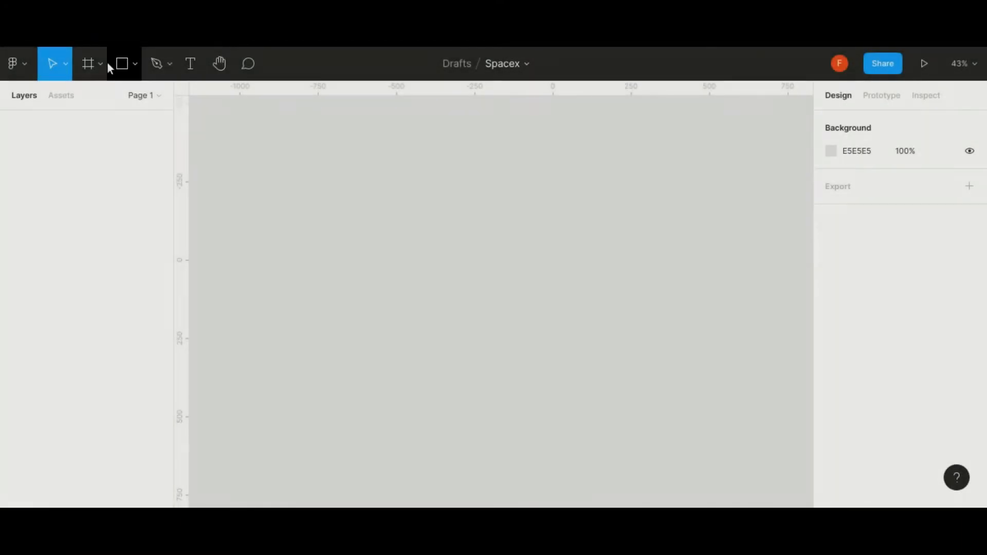
- Create a MacBook Pro preset frame, 1440 × 900, on the empty canvas
left_click(101, 65)
left_click(134, 98)
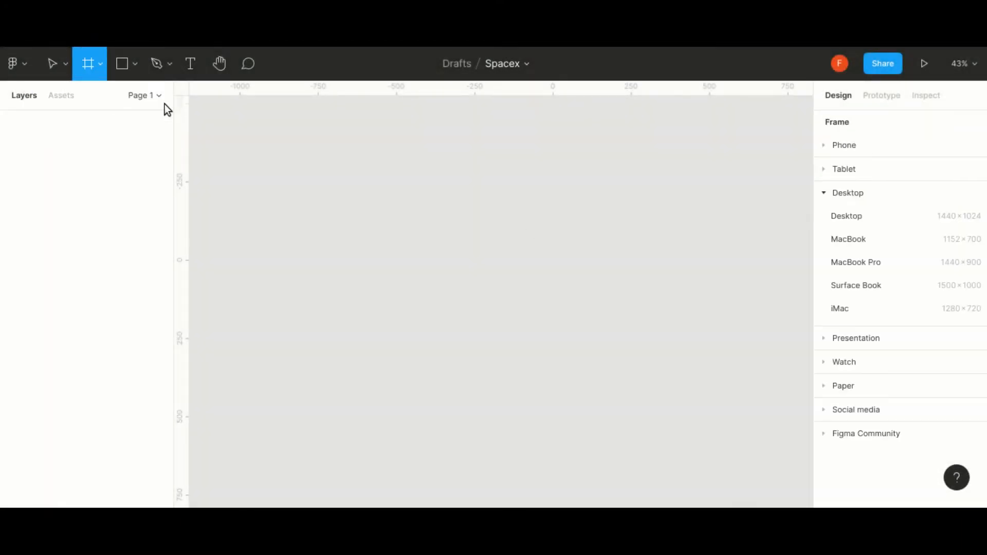
left_click(872, 264)
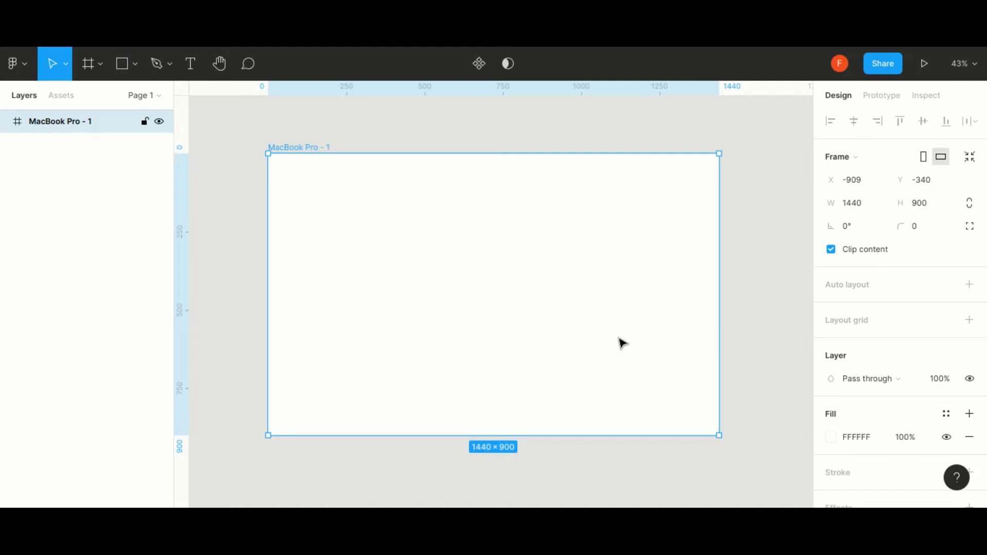
- Draw a 1440 × 900 rectangle covering the whole frame and fill it with the red desert landscape image
left_click(135, 64)
left_click(123, 99)
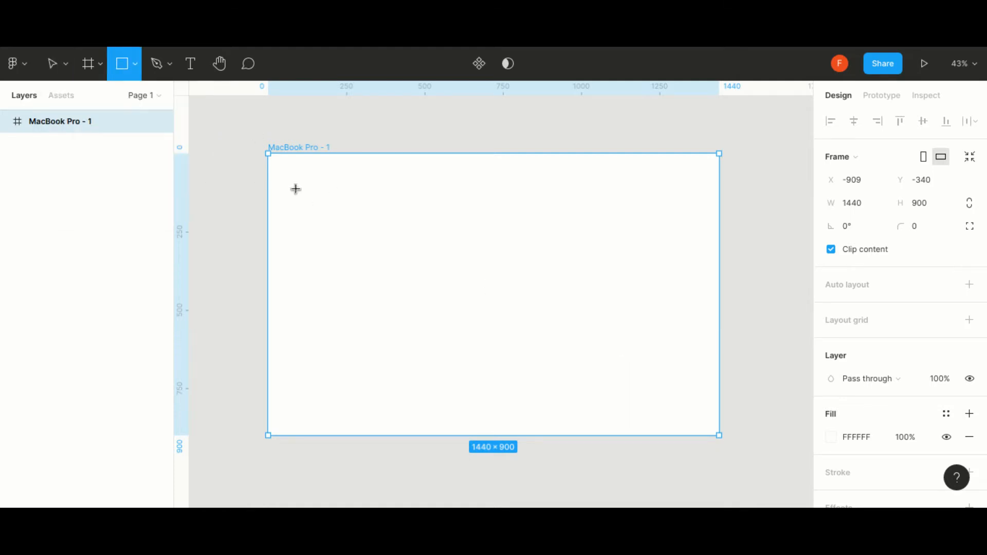
left_click_drag(266, 153, 719, 435)
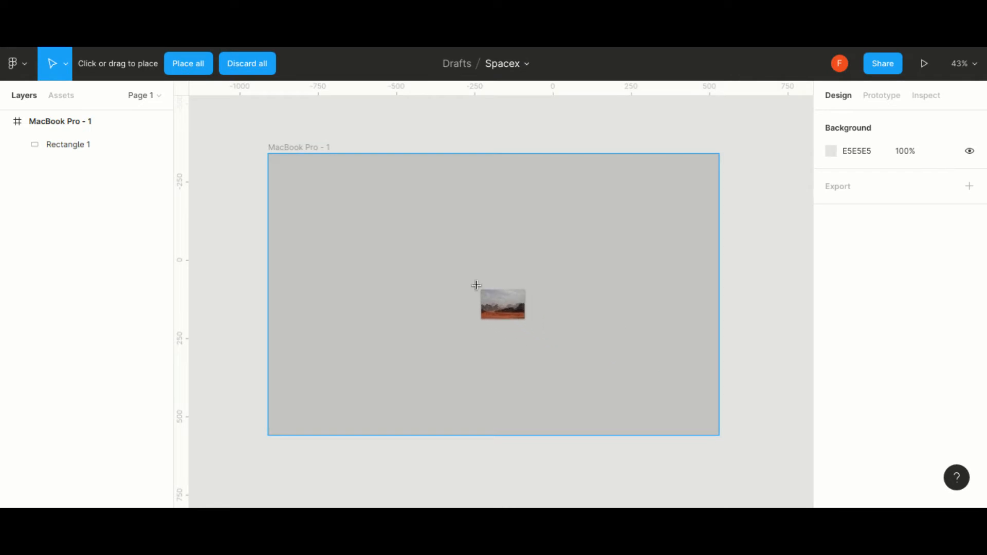
left_click(476, 286)
- Crop the rectangle's desert image, enlarging and repositioning it so the dark hill and red sand fill the frame
left_click(72, 144)
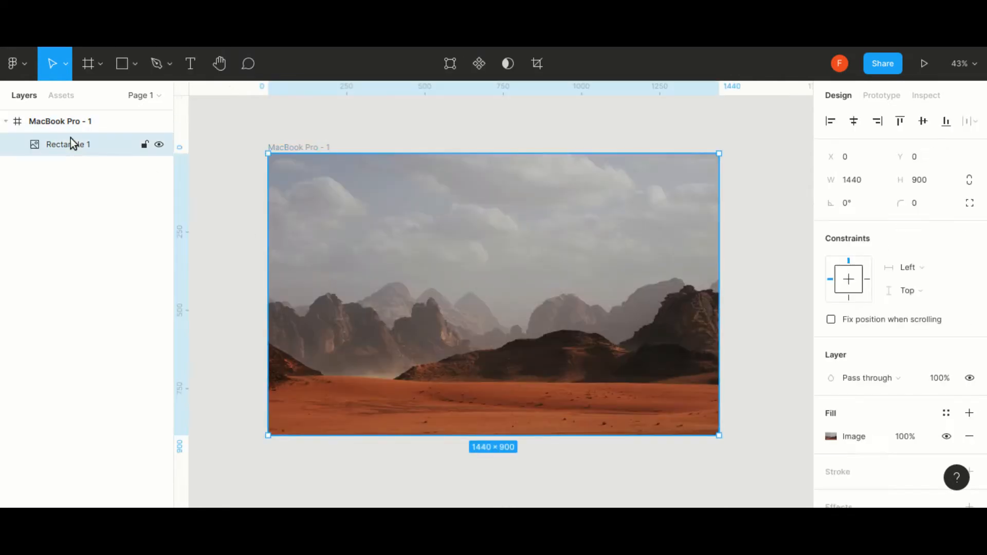
left_click(538, 63)
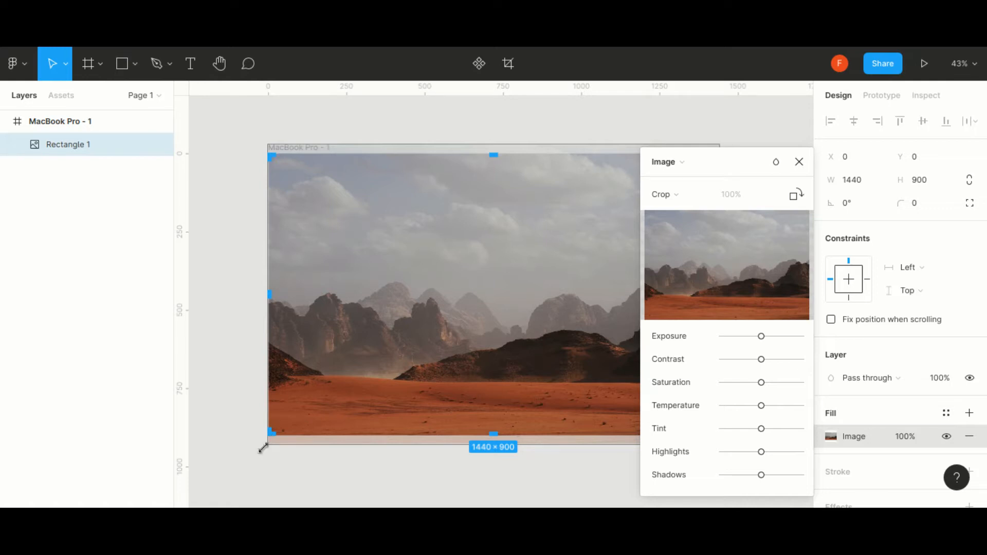
left_click_drag(264, 447, 257, 453)
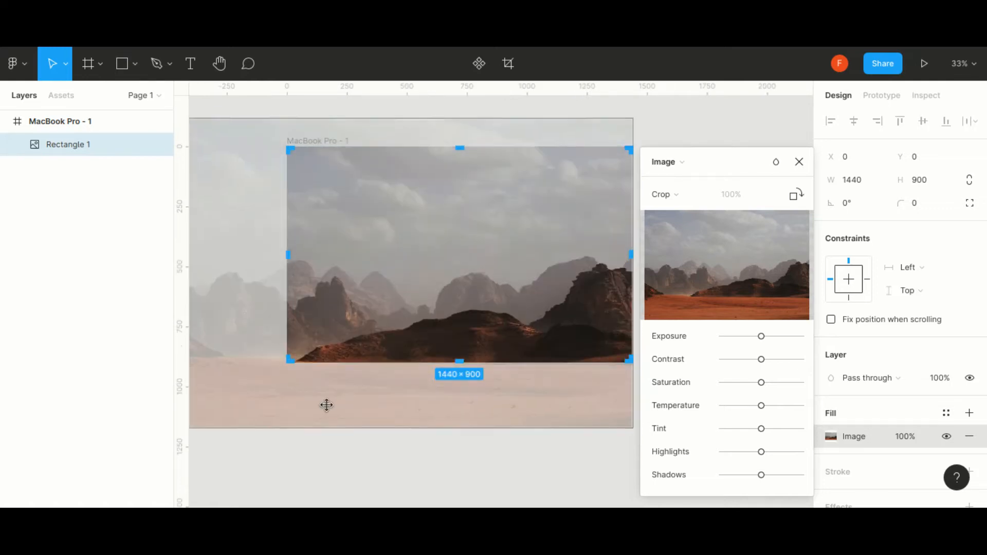
left_click_drag(326, 406, 336, 347)
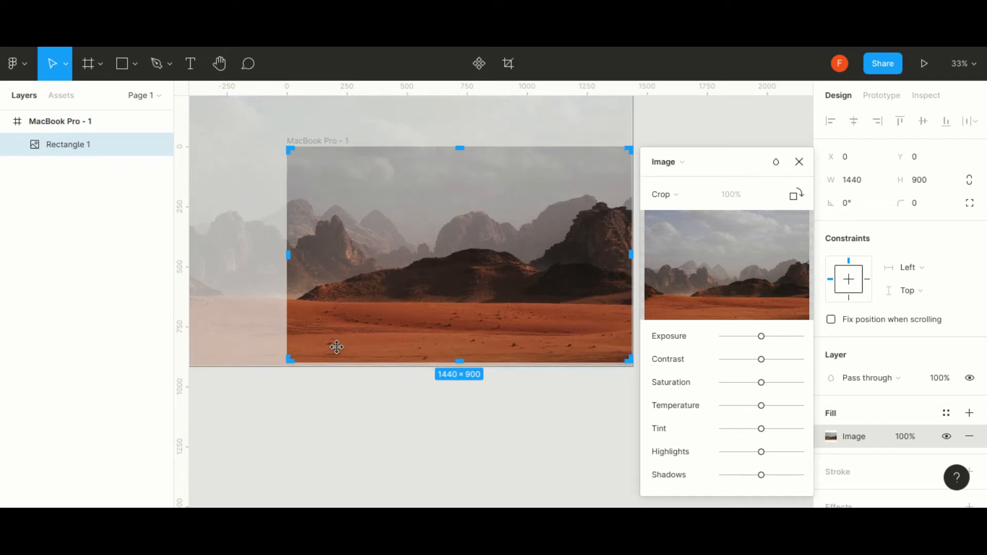
scroll(258, 391, "down", 3)
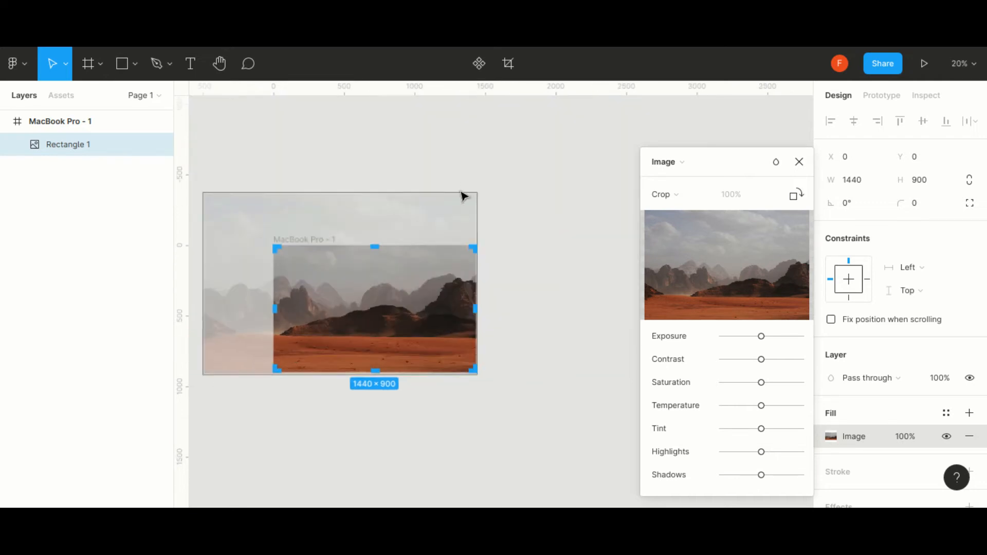
left_click_drag(474, 191, 505, 165)
left_click(799, 163)
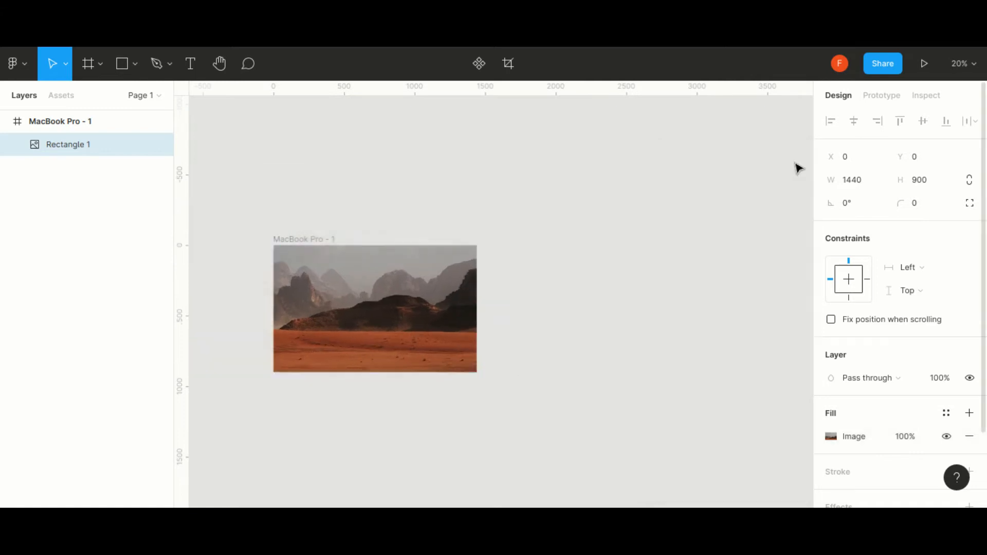
- Add a linear gradient fill over the desert image, with its upper stop set to 000000 at 80% opacity
key("shift+2")
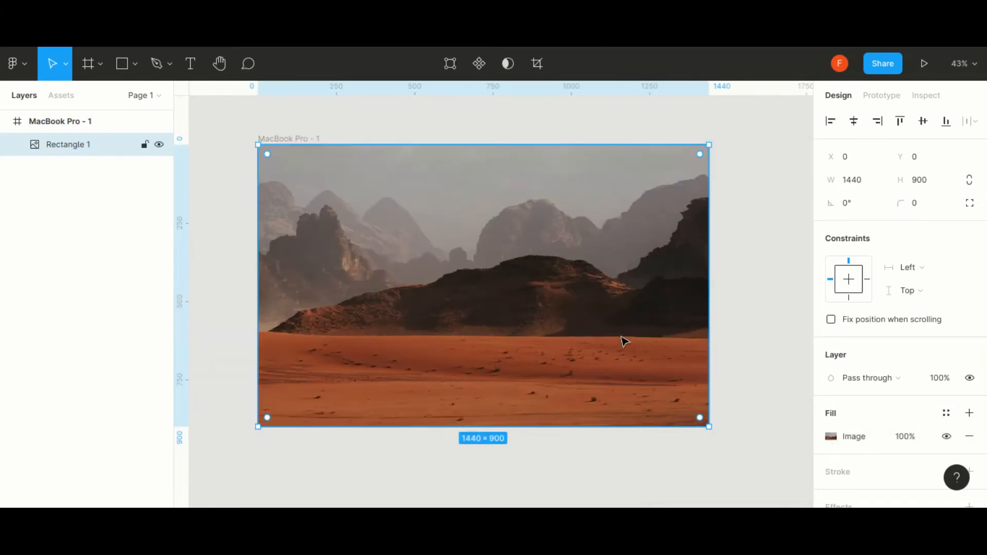
left_click(970, 418)
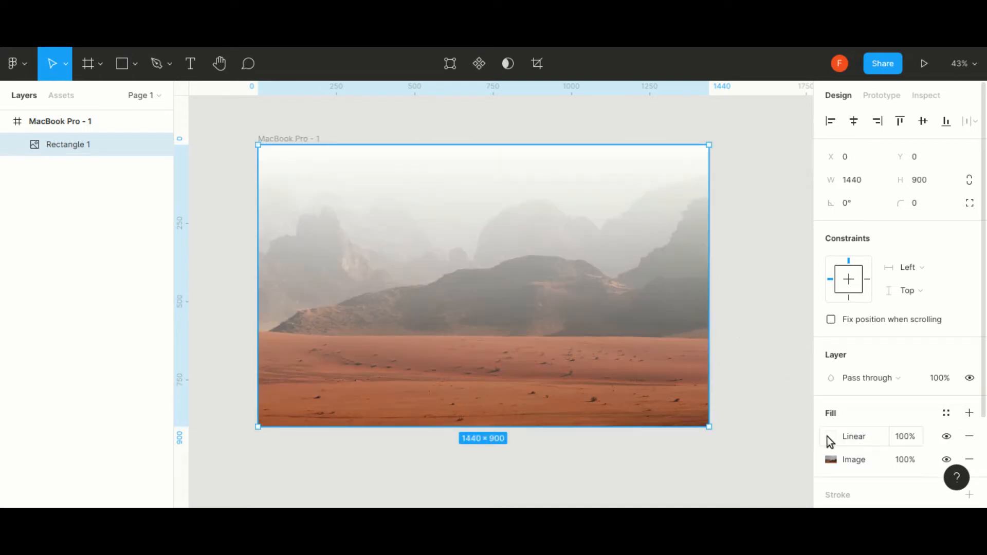
left_click(830, 436)
left_click_drag(659, 229, 622, 363)
left_click(796, 382)
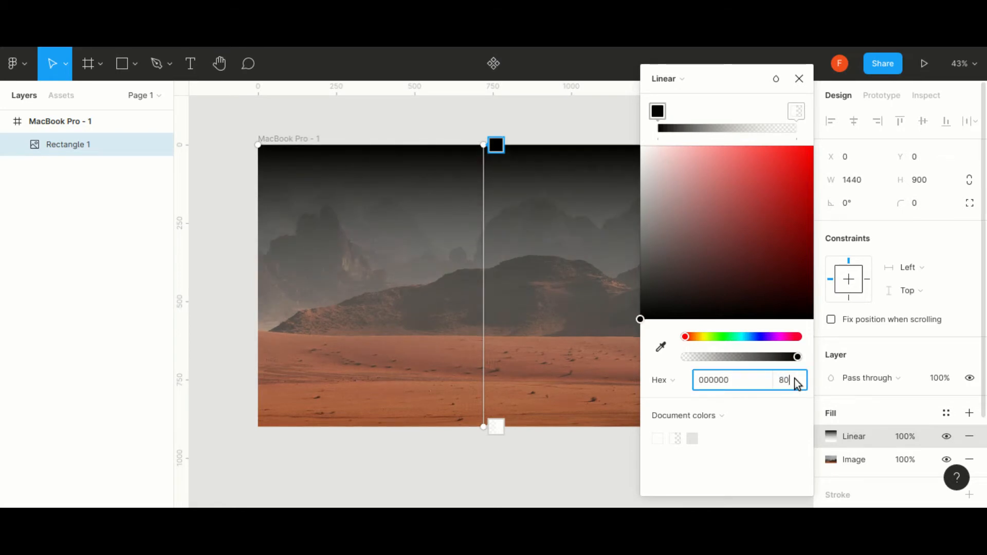
key("Return")
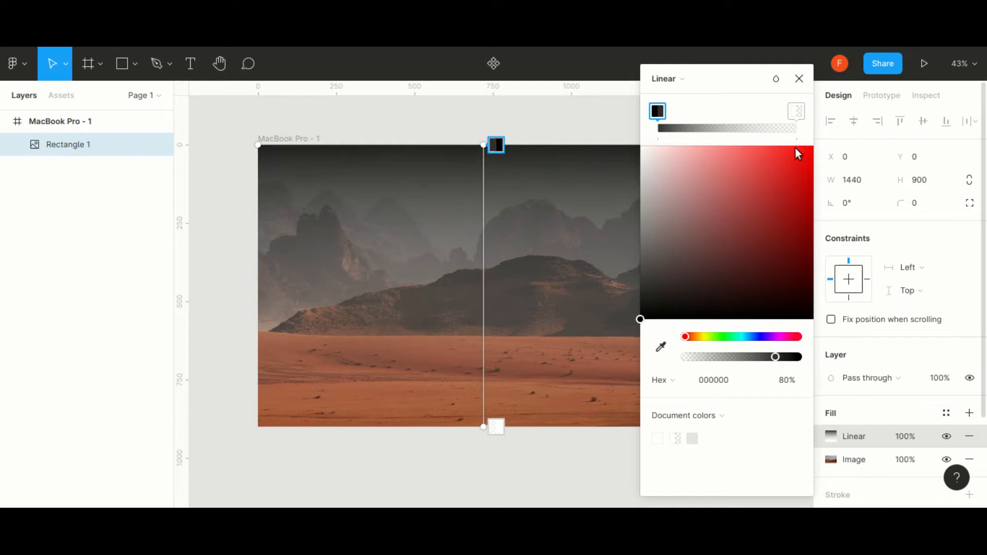
left_click(805, 79)
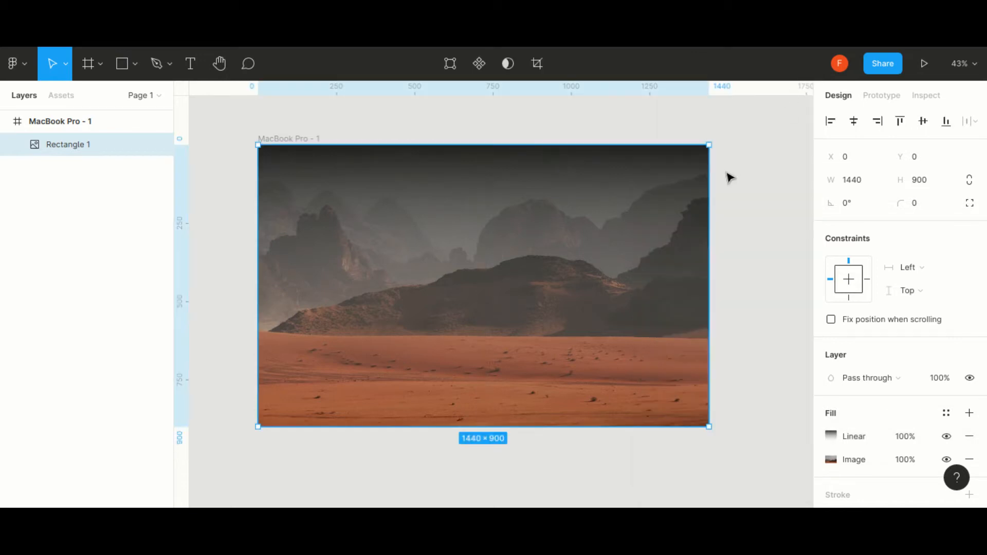
- Add a second linear gradient fill to the rectangle with its first stop set to 000000 at 80% opacity
left_click(969, 417)
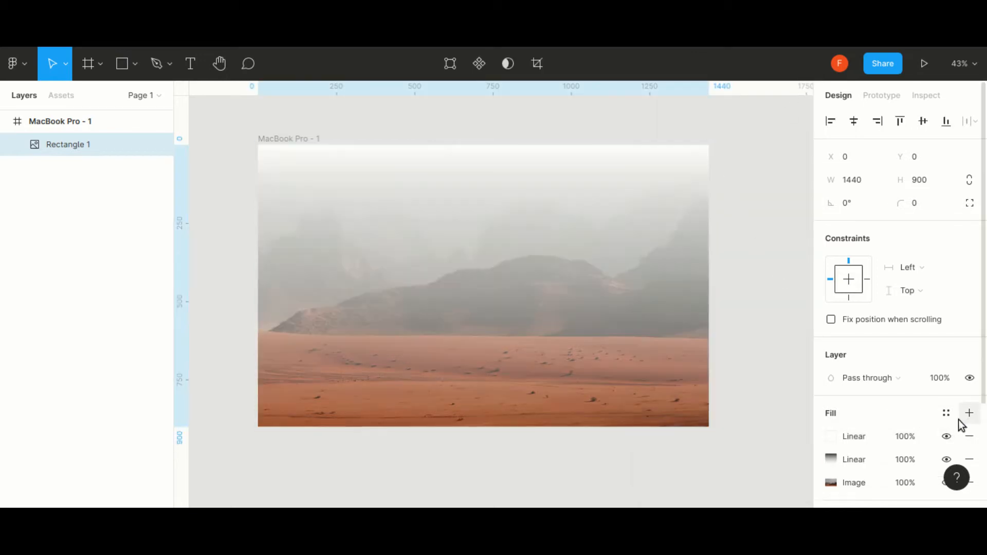
left_click(832, 437)
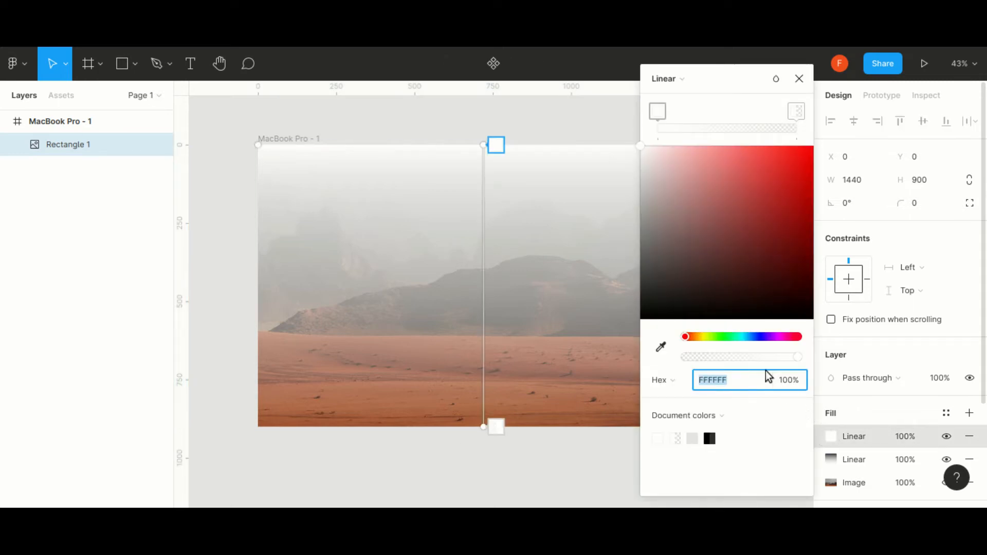
left_click_drag(677, 287, 653, 357)
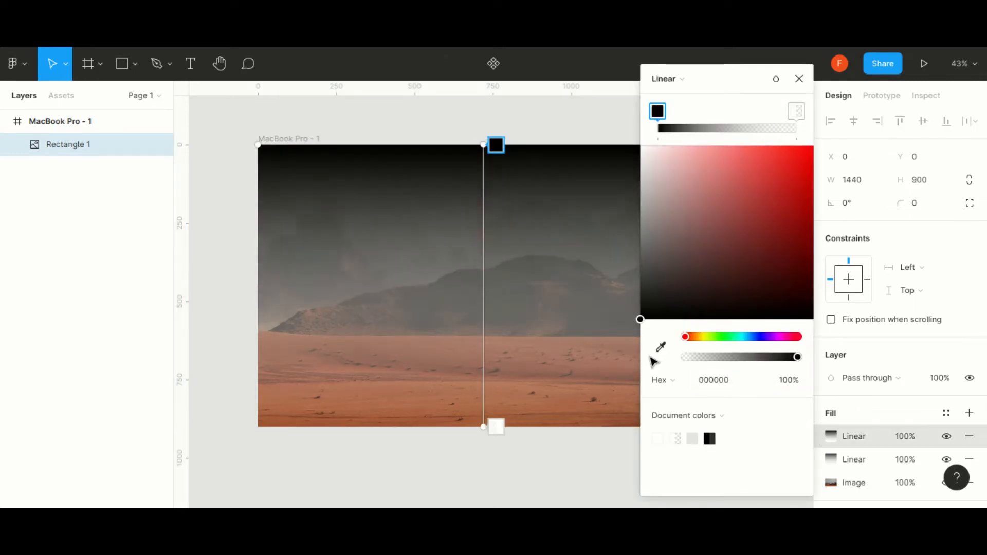
left_click(792, 380)
type("80")
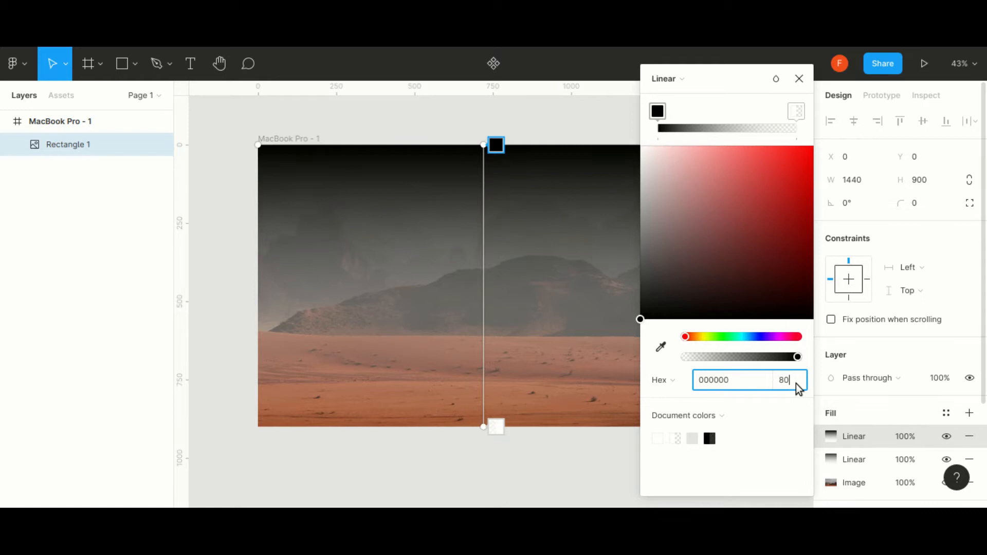
key("Return")
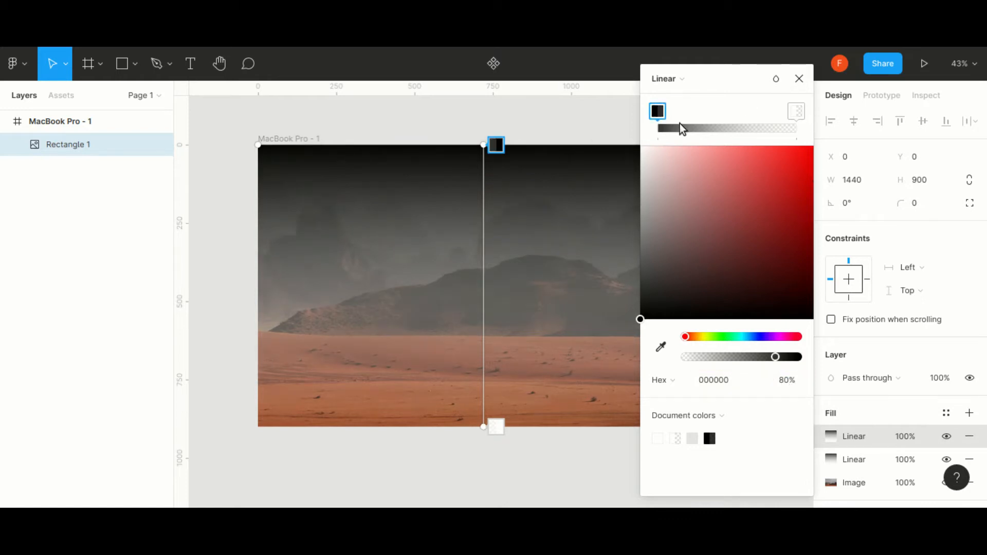
- Reorient the second gradient horizontally, from black at the frame's right edge to transparent at its left edge
left_click_drag(727, 91, 846, 117)
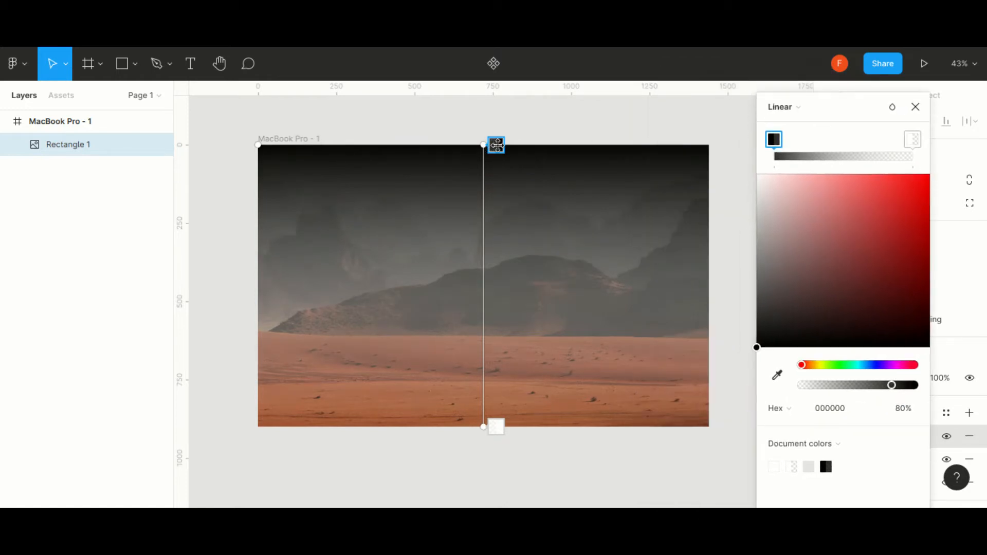
left_click_drag(495, 146, 604, 112)
left_click_drag(484, 144, 708, 282)
left_click_drag(455, 422, 260, 293)
key("Escape")
key("Escape")
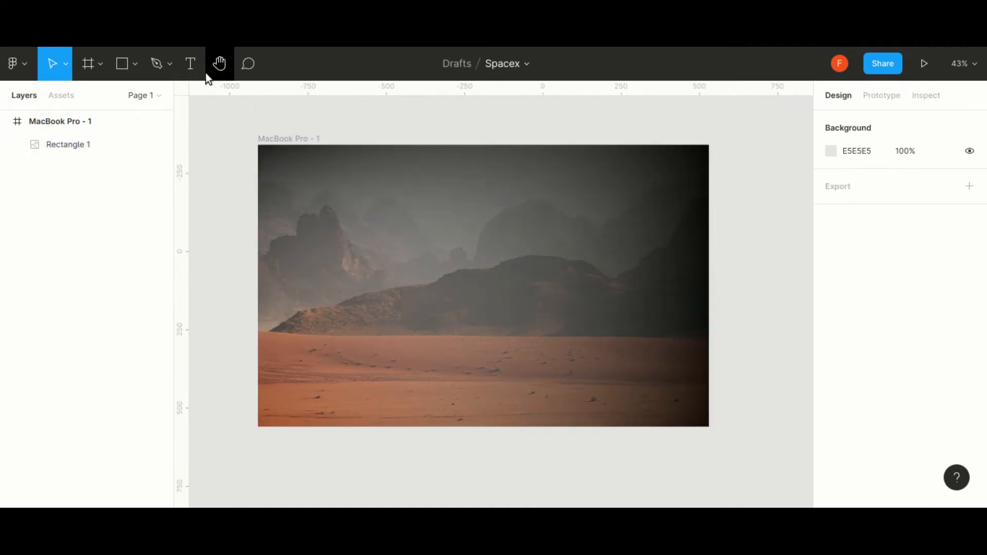
- Start a text layer near the frame's upper edge with the Odibee Sans font at size 28
left_click(203, 72)
left_click(419, 168)
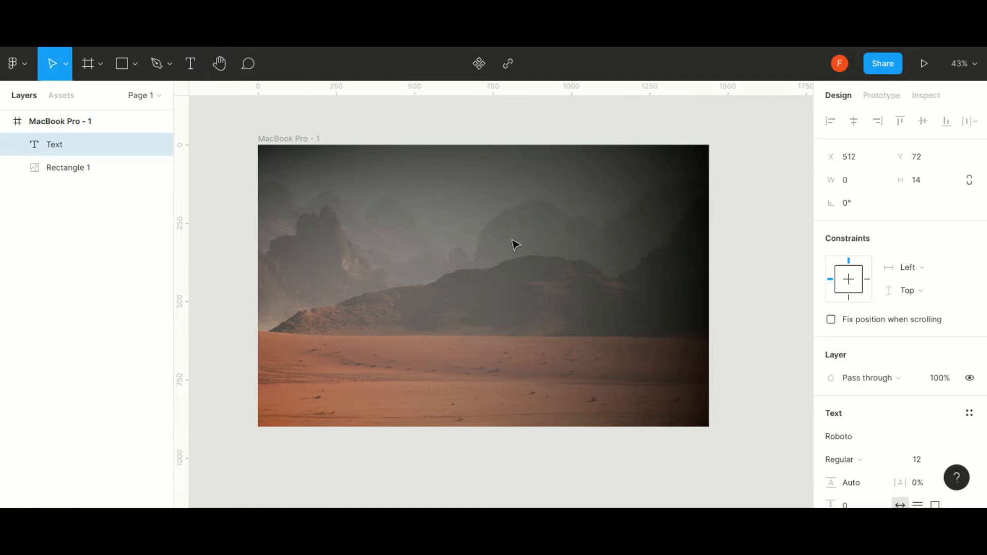
left_click(864, 437)
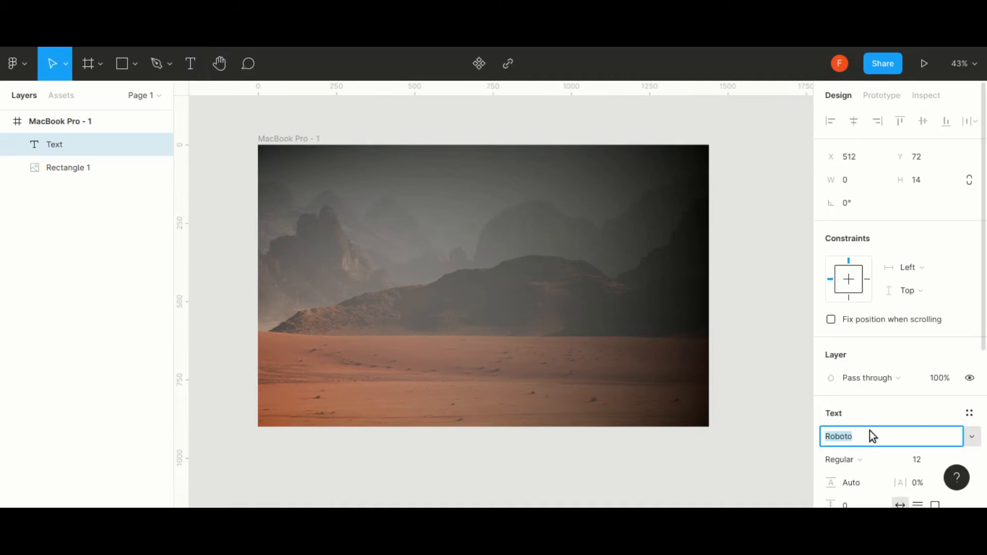
scroll(869, 431, "down", 3)
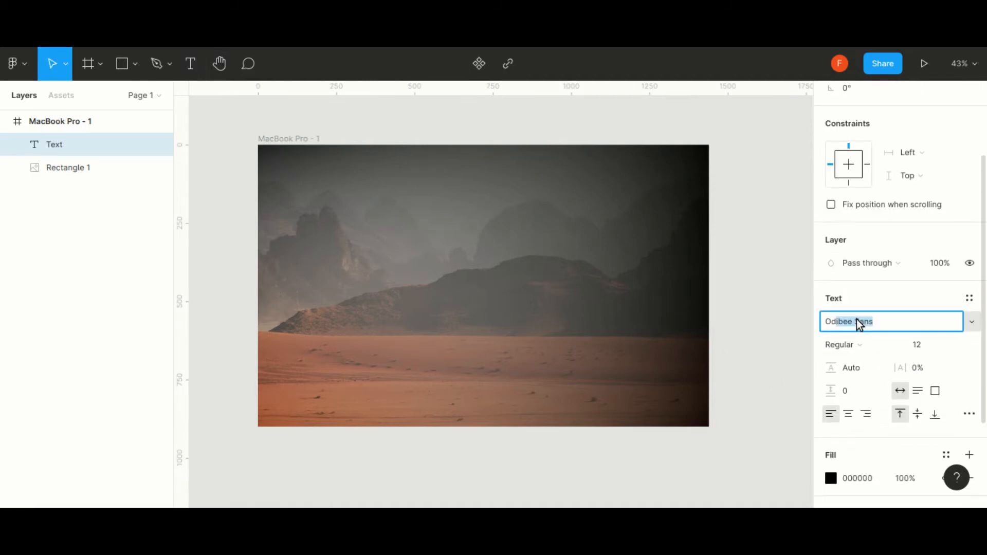
key("Return")
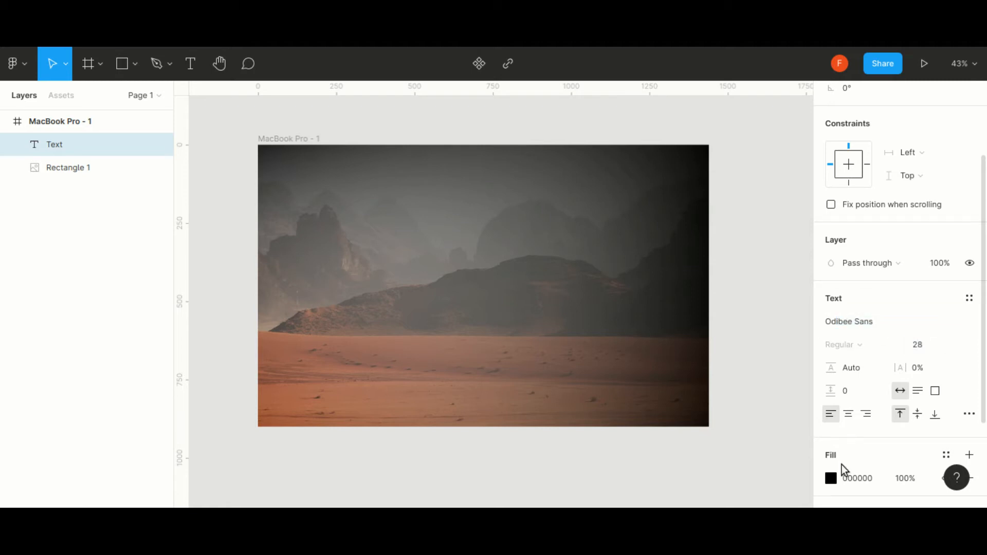
- Set the text fill to FFFFFF and write HOME with 20% letter spacing
left_click(832, 479)
type("FFFFFF")
key("Return")
left_click(800, 132)
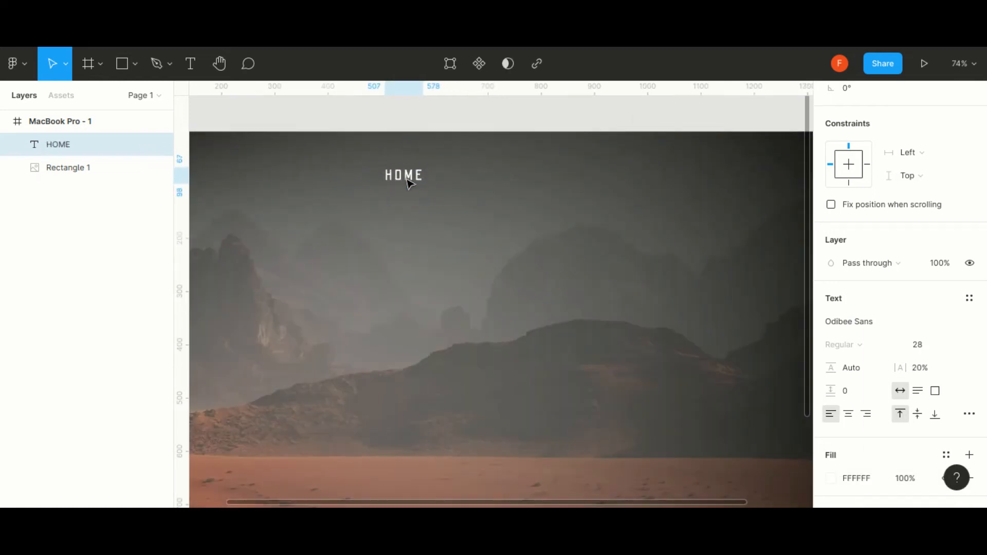
left_click(409, 179)
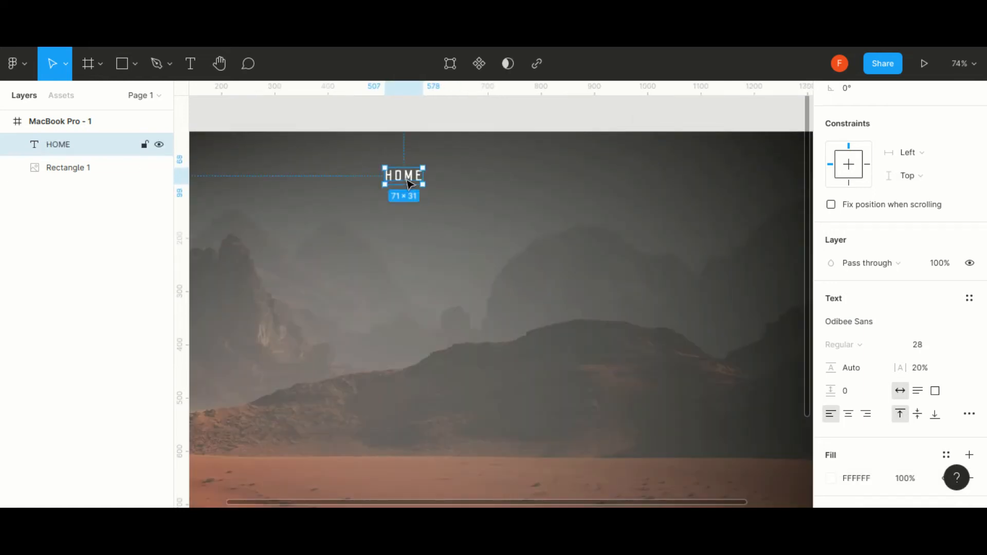
- Duplicate the HOME text twice to form a row of three evenly spaced navigation labels
key("ctrl+d")
left_click_drag(409, 183, 484, 183)
key("ctrl+d")
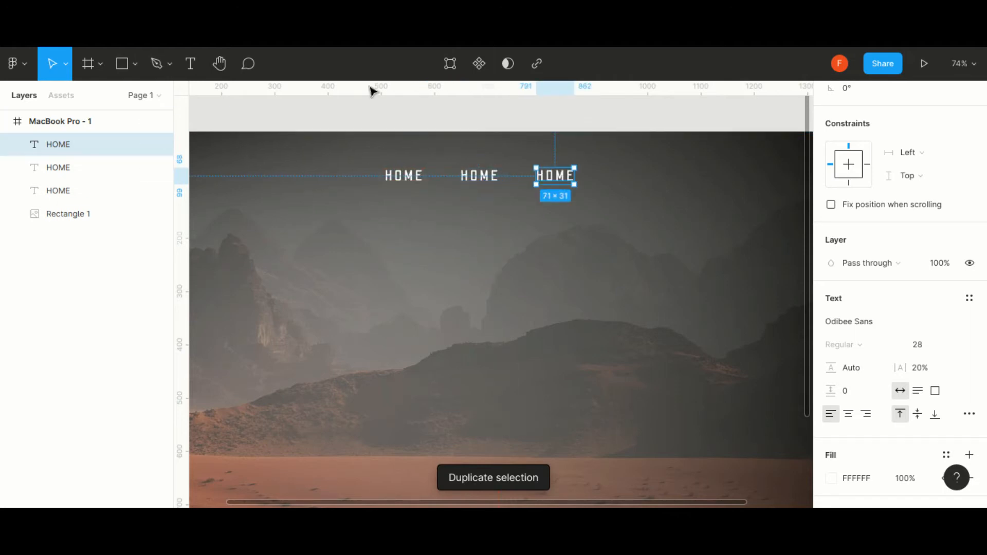
- Change the second navigation label to NEWS and the third to ABOUT
double_click(480, 176)
type("NEWS")
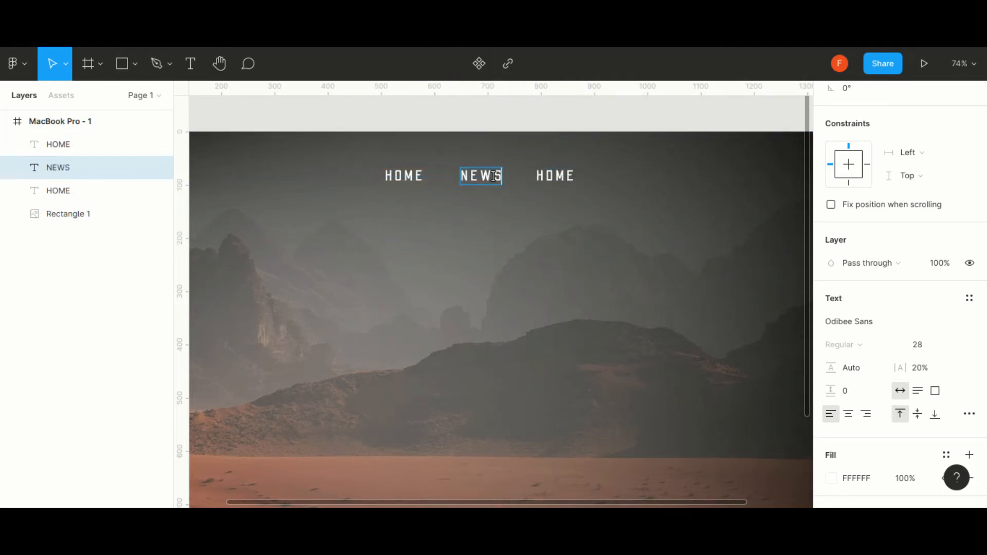
double_click(542, 176)
type("ABOUT")
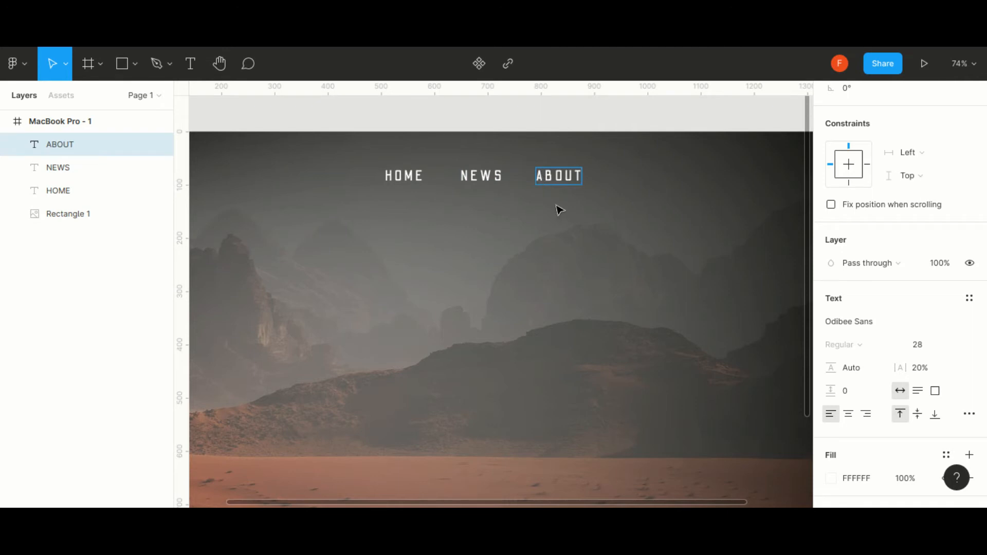
key("Escape")
- Switch to Unsplash and download the photo of the astronaut figure with a backpack standing in the mountains
scroll(557, 219, "down", 2)
left_click(749, 269)
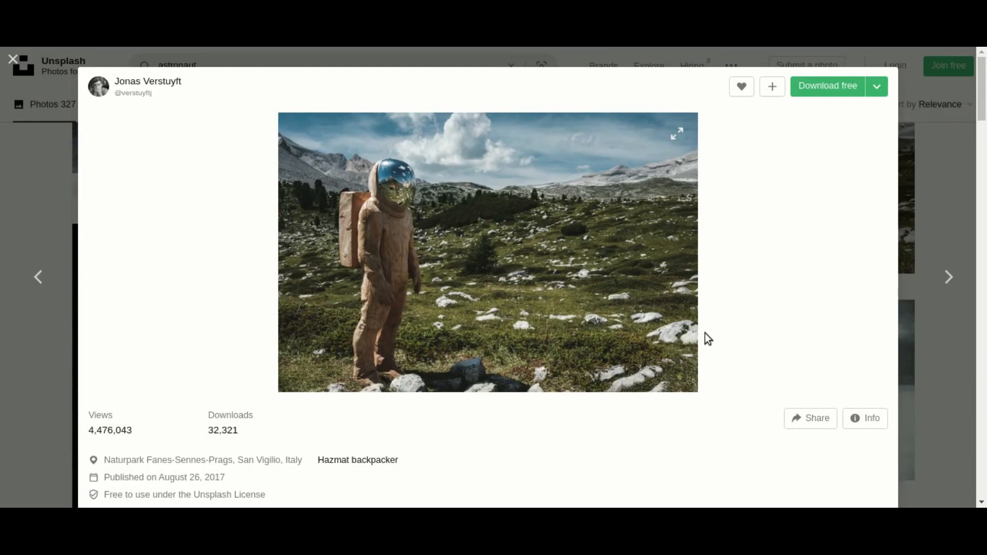
left_click(812, 89)
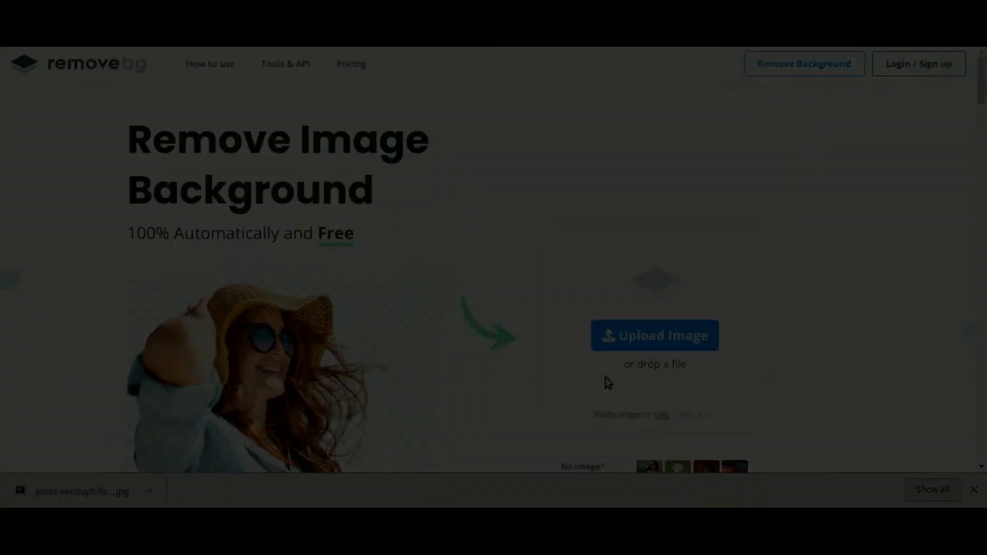
- Upload the astronaut photo to remove.bg and download the preview-size cutout without its background
left_click(630, 344)
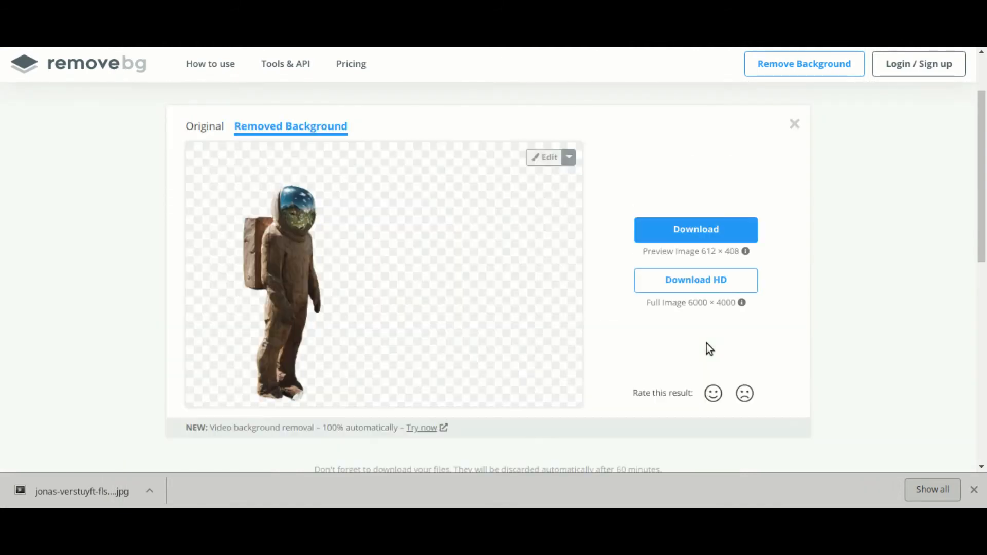
left_click(697, 231)
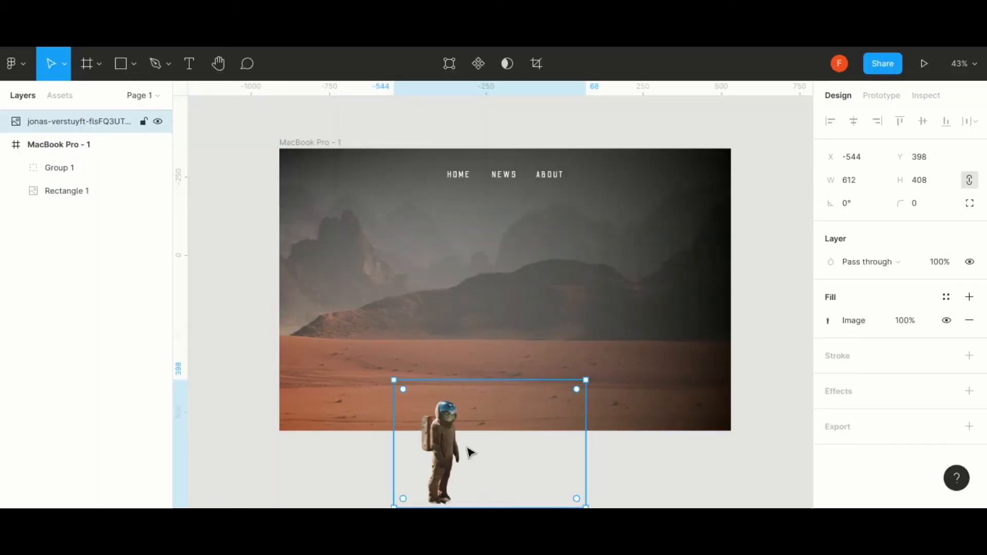
- Place the astronaut cutout in the Figma frame, scaled to stand on the sand in the lower-left part of the design
left_click_drag(470, 453, 396, 372)
left_click_drag(446, 302, 464, 319)
left_click_drag(522, 228, 539, 178)
left_click_drag(513, 264, 542, 267)
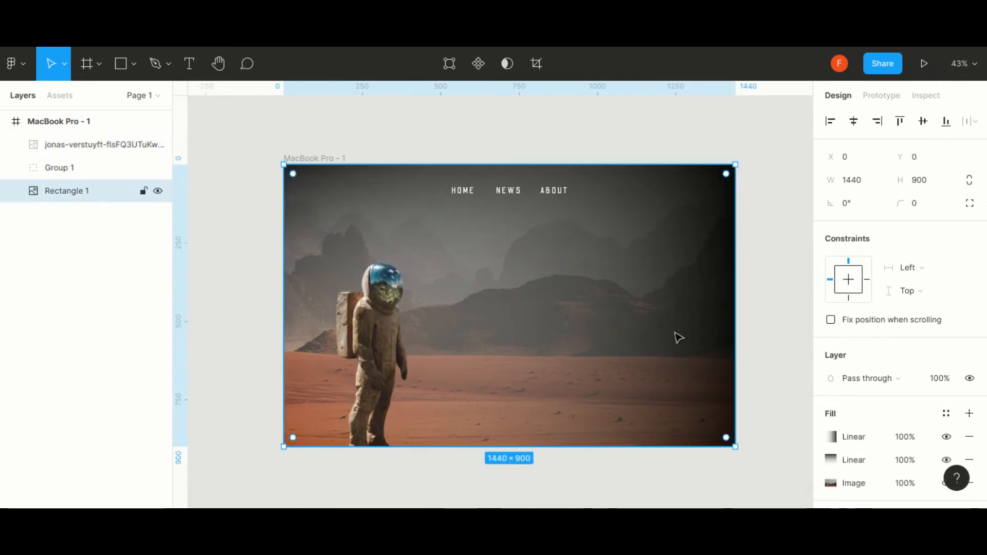
- Crop the desert background image by shifting the photo to the right within the 1440 × 900 rectangle
left_click(536, 63)
scroll(422, 246, "down", 3)
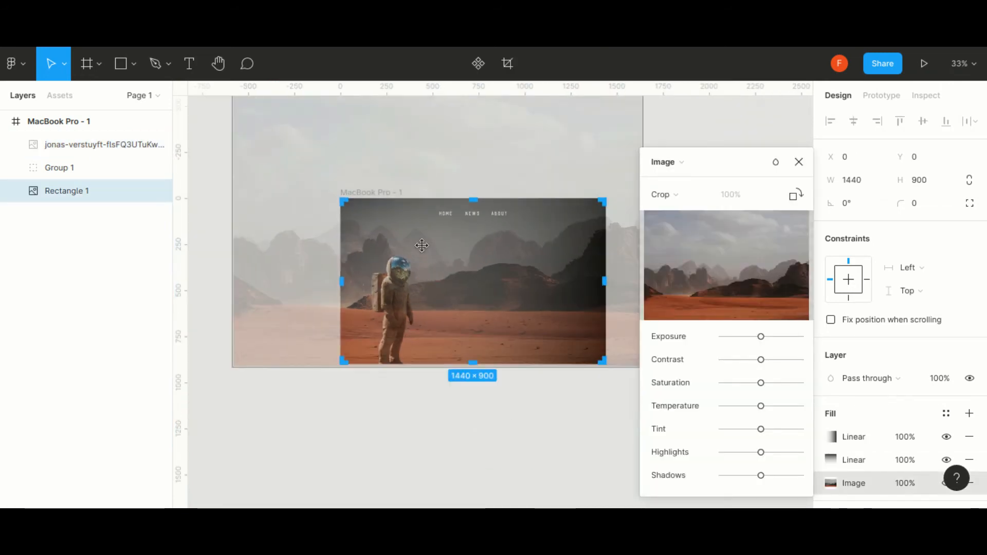
left_click_drag(439, 261, 468, 260)
scroll(469, 260, "up", 5)
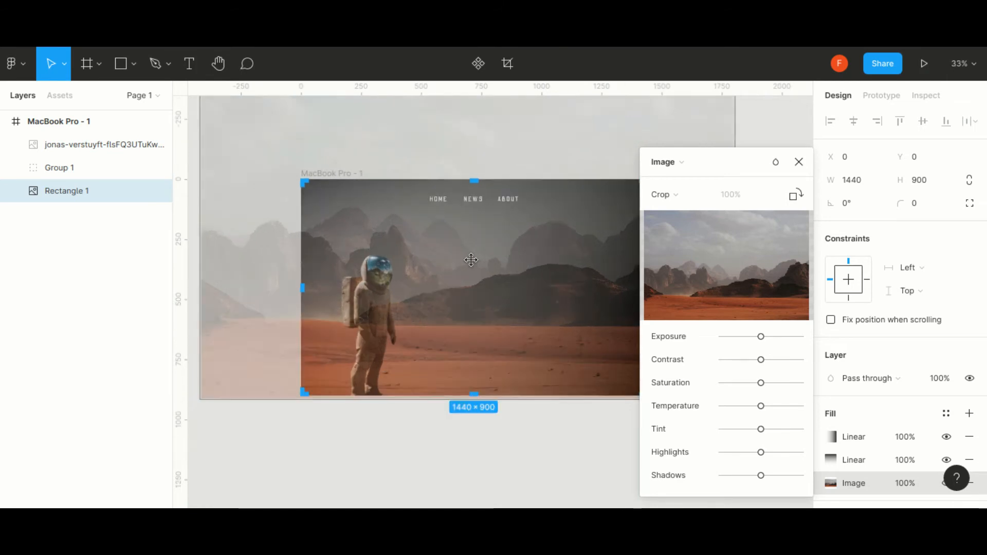
left_click(799, 162)
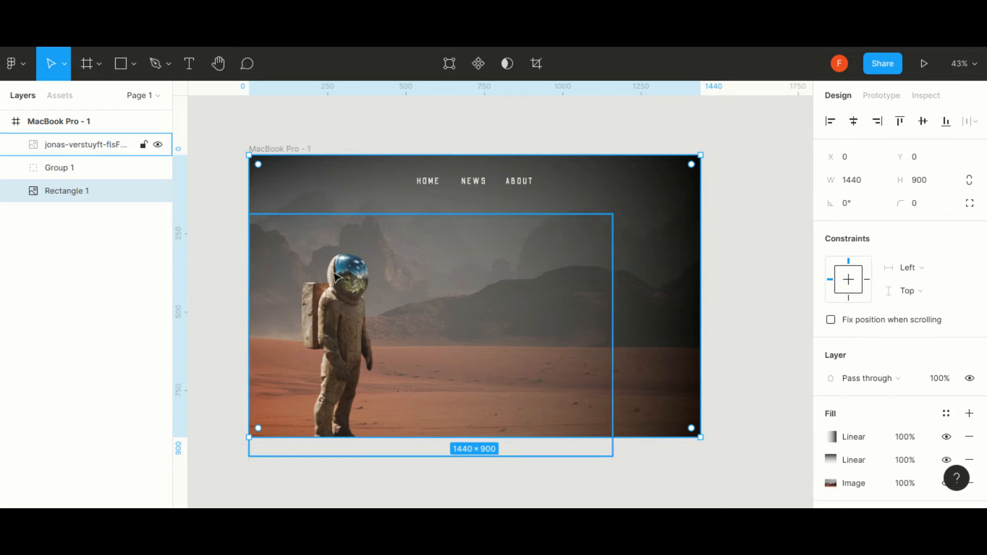
- Draw an ellipse about 89 × 126 over the astronaut's visor and nudge it into place at X 292
scroll(344, 273, "up", 10)
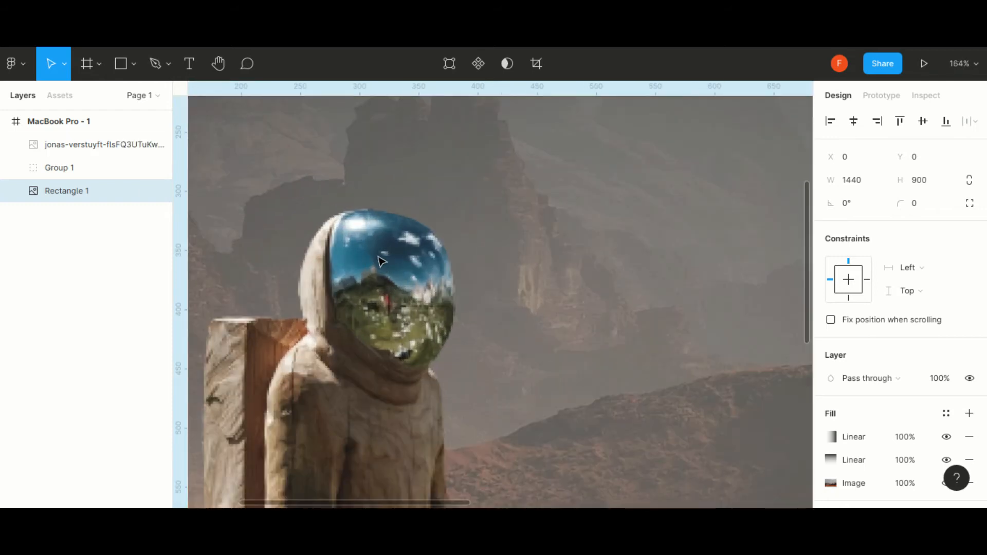
left_click(135, 64)
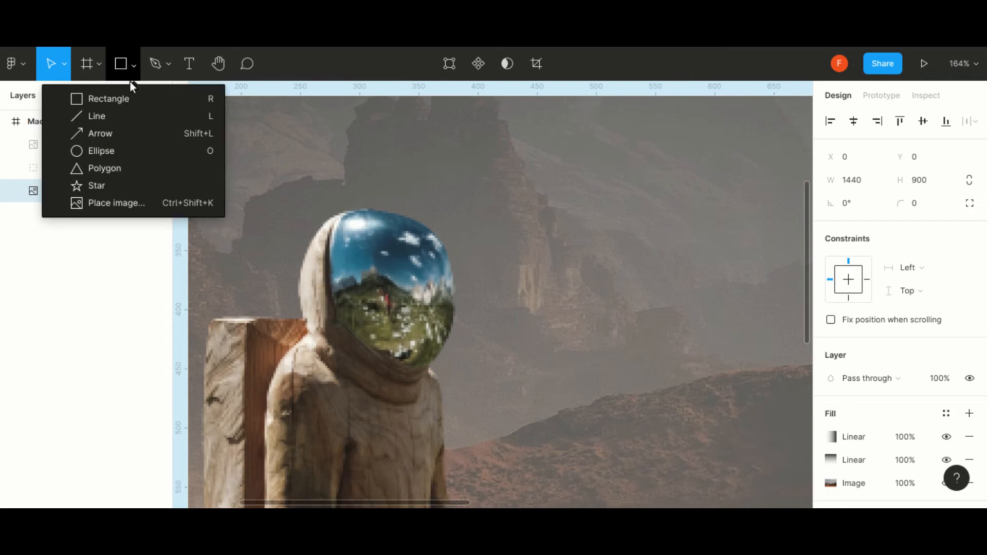
left_click(103, 151)
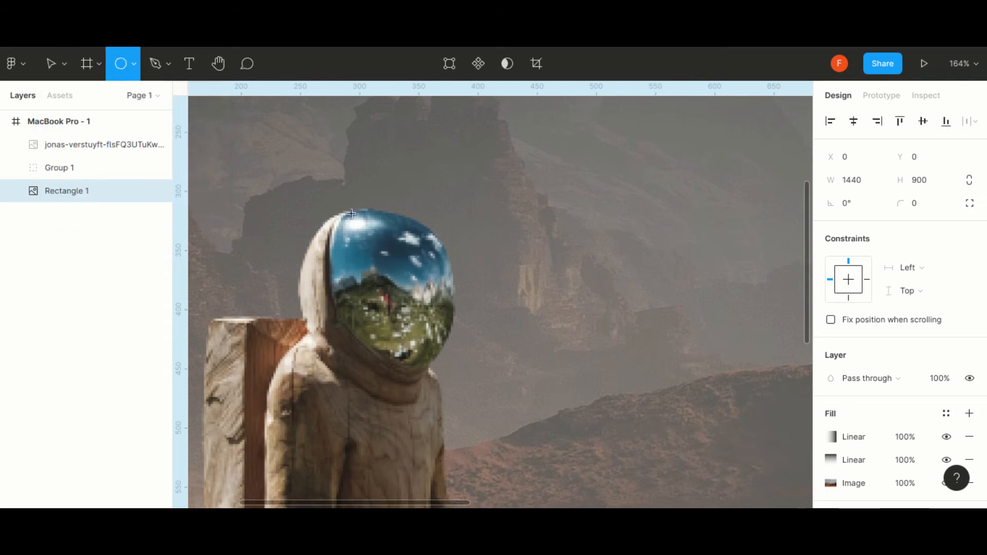
left_click_drag(348, 213, 452, 362)
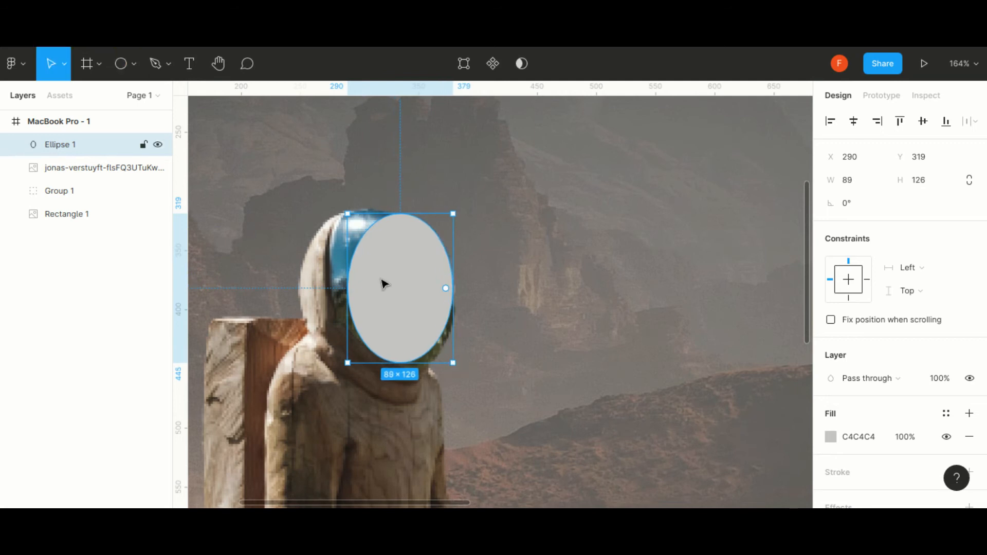
scroll(382, 279, "up", 3)
scroll(312, 235, "up", 3)
left_click_drag(523, 316, 479, 312)
left_click_drag(406, 322, 447, 329)
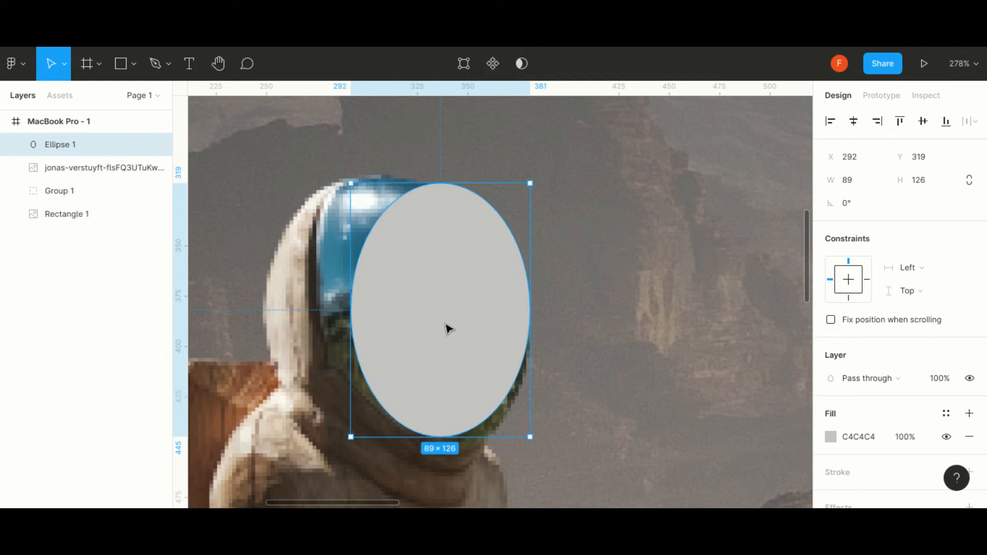
- Reshape the ellipse's anchor points and curve handles so its outline follows the astronaut's visor
double_click(447, 329)
left_click_drag(441, 184, 391, 177)
left_click_drag(352, 312, 318, 296)
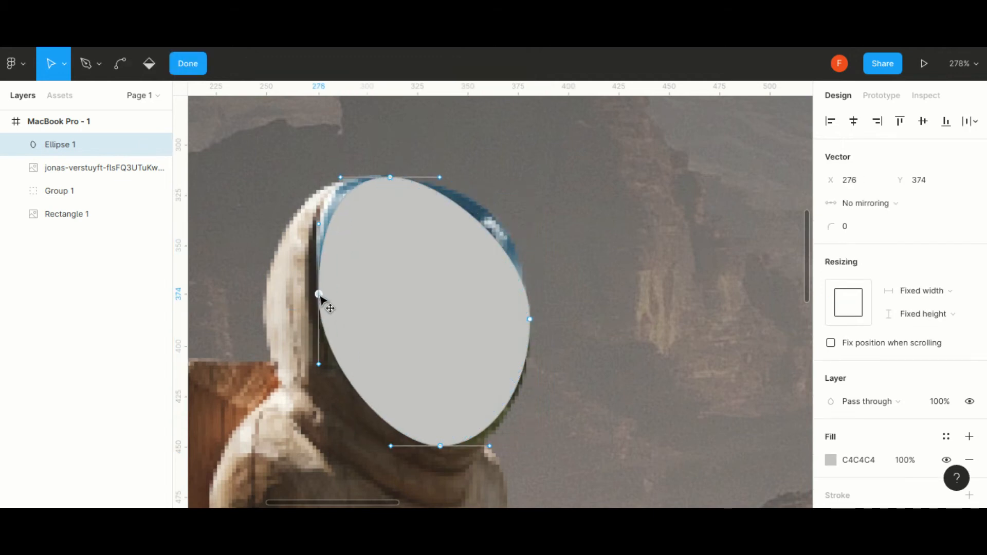
left_click_drag(391, 179, 374, 180)
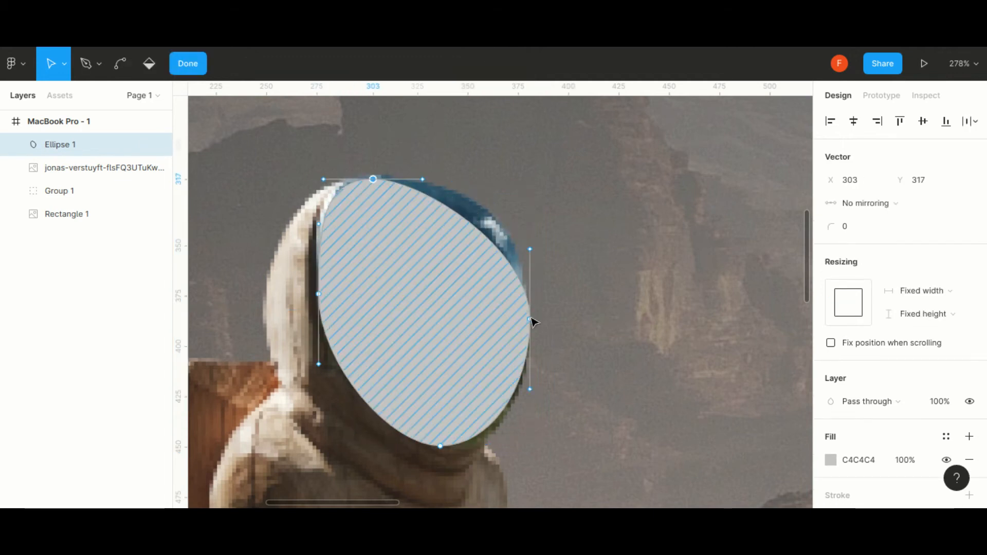
left_click_drag(530, 319, 531, 297)
left_click_drag(441, 447, 461, 446)
left_click_drag(529, 366, 530, 375)
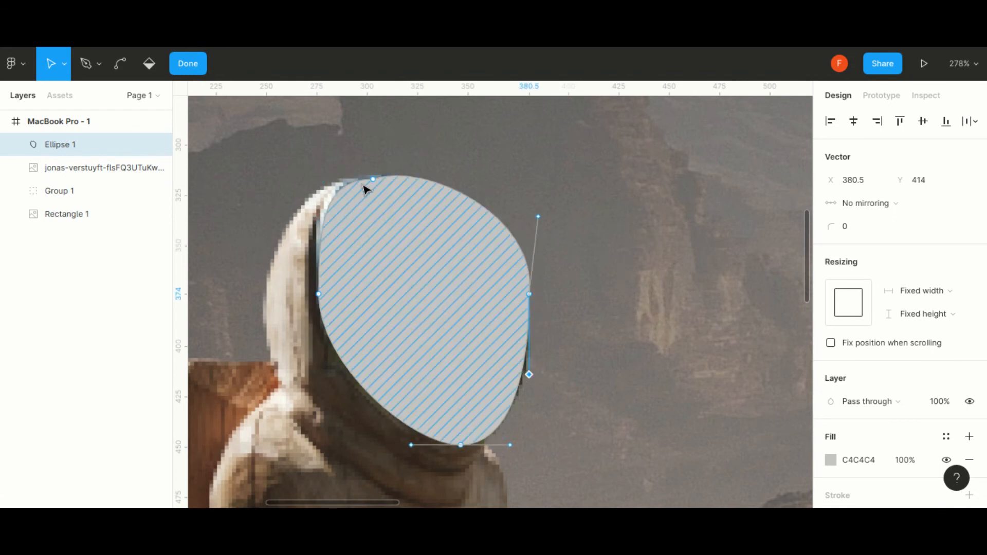
- Fill the visor shape with the gray 75706D sampled from the background beside the helmet, at 77% opacity
left_click(829, 466)
left_click(661, 347)
left_click(538, 338)
mouse_move(770, 357)
left_mouse_down()
mouse_move(782, 360)
mouse_move(772, 358)
left_mouse_up()
left_click(800, 134)
- Refine the curve handles along the visor shape's right and lower edges and finish editing the outline
left_click_drag(529, 375, 536, 377)
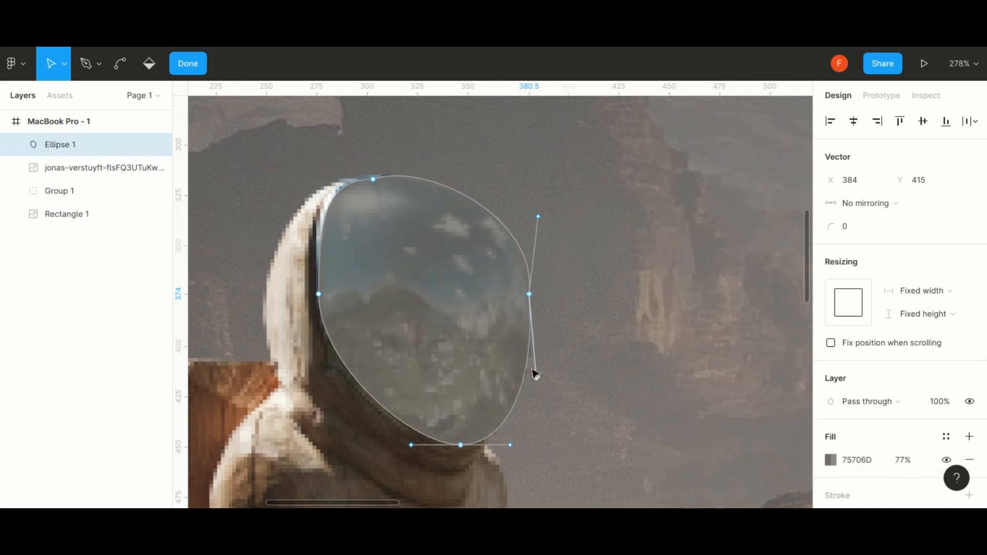
left_click_drag(516, 447, 514, 432)
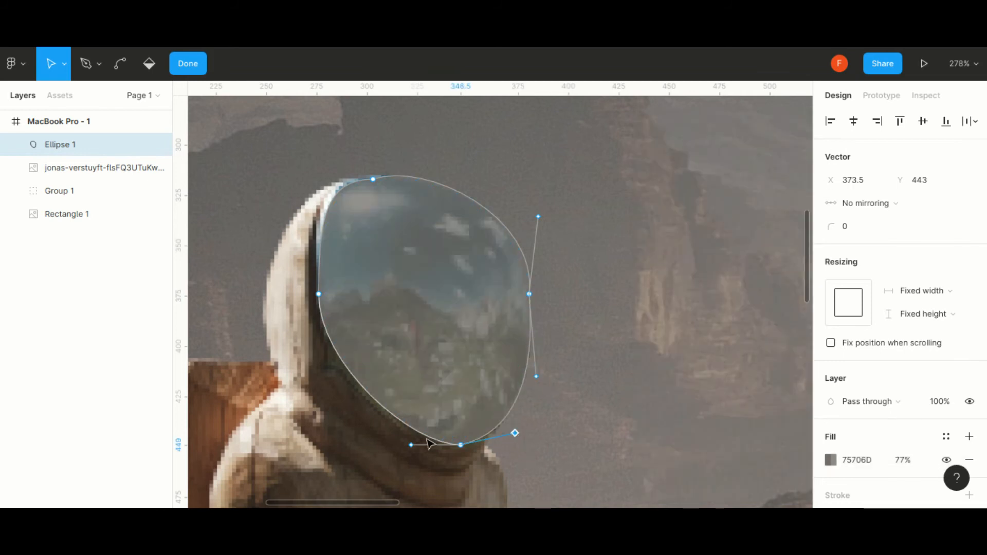
key("Escape")
- Add a background blur effect to the visor shape and set the blur to 4
scroll(855, 434, "down", 1)
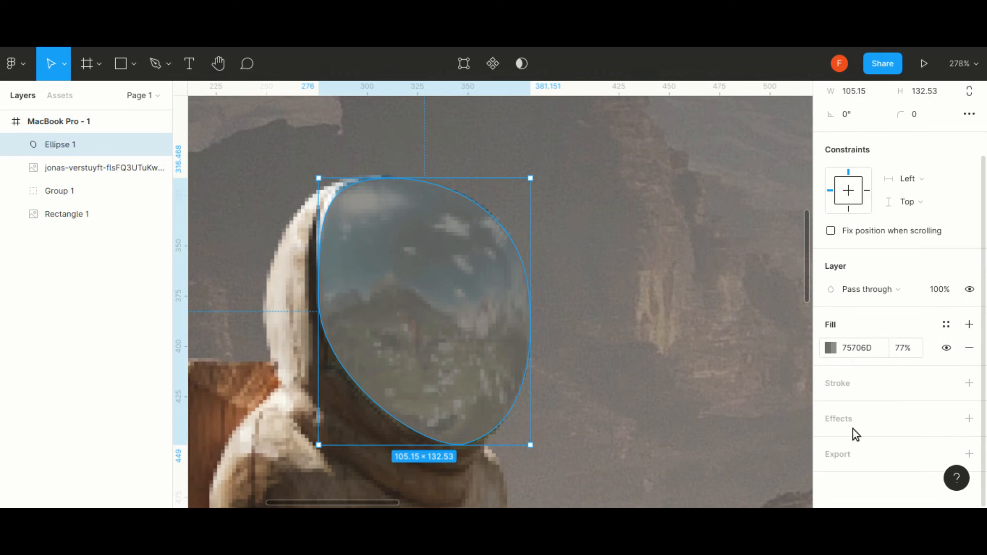
left_click(970, 419)
left_click(900, 447)
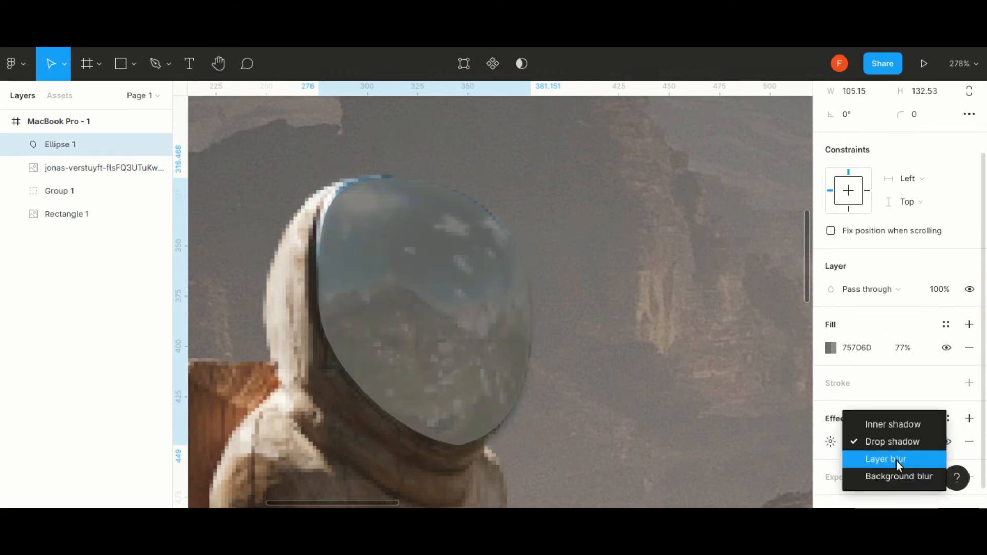
left_click(888, 459)
left_click(875, 444)
left_click(866, 460)
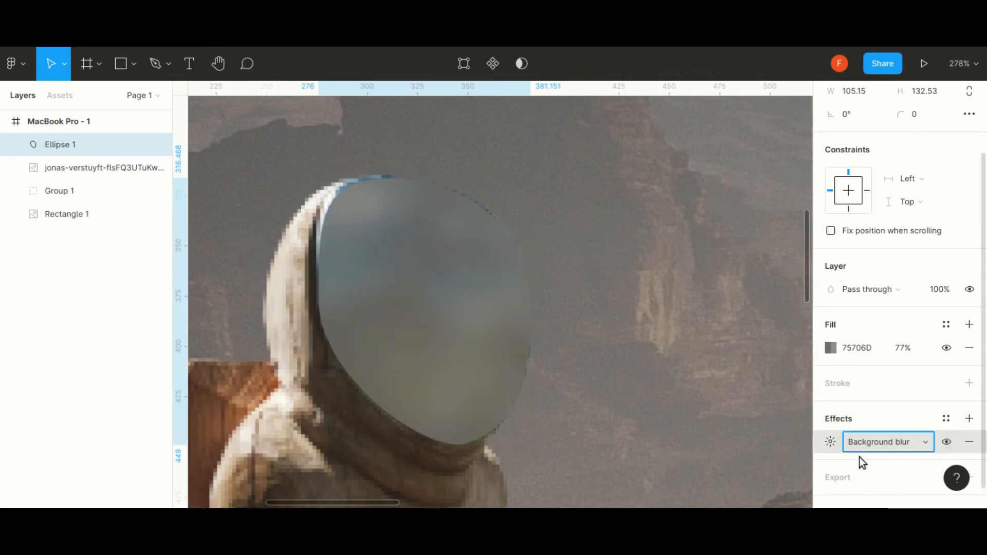
left_click(830, 442)
left_click_drag(658, 477, 628, 481)
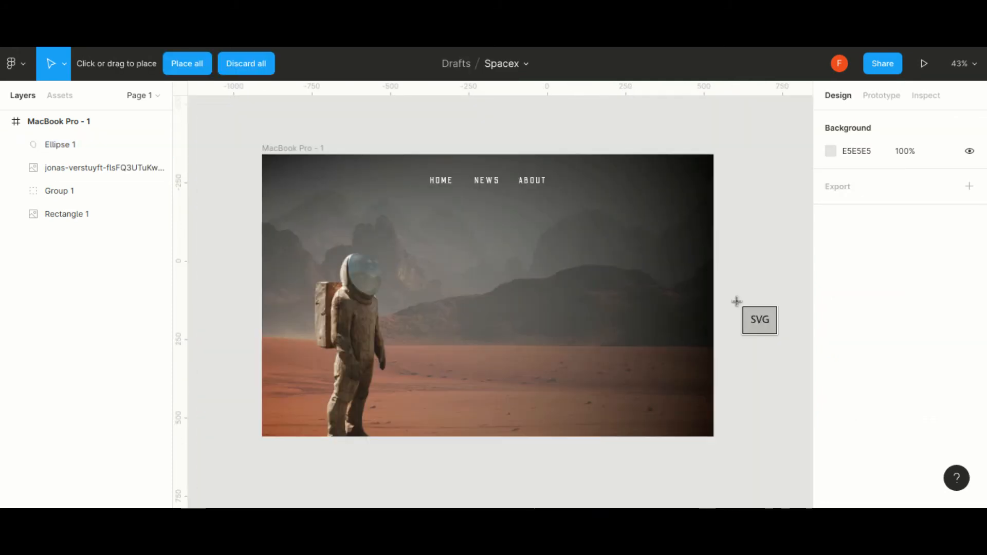
left_click(738, 305)
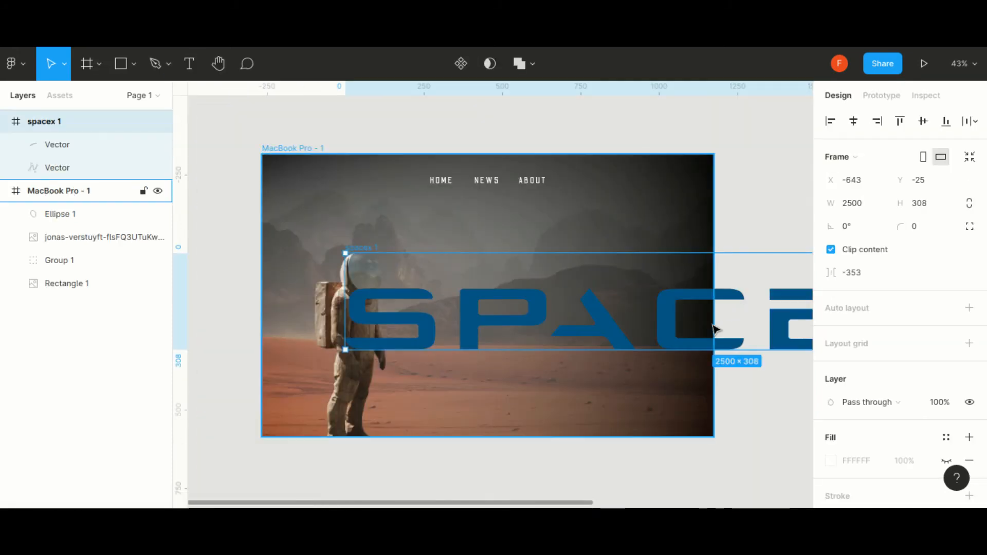
- Move the imported SpaceX logo over the landing page frame and scale it down to fit beside the astronaut
left_click_drag(740, 308, 503, 307)
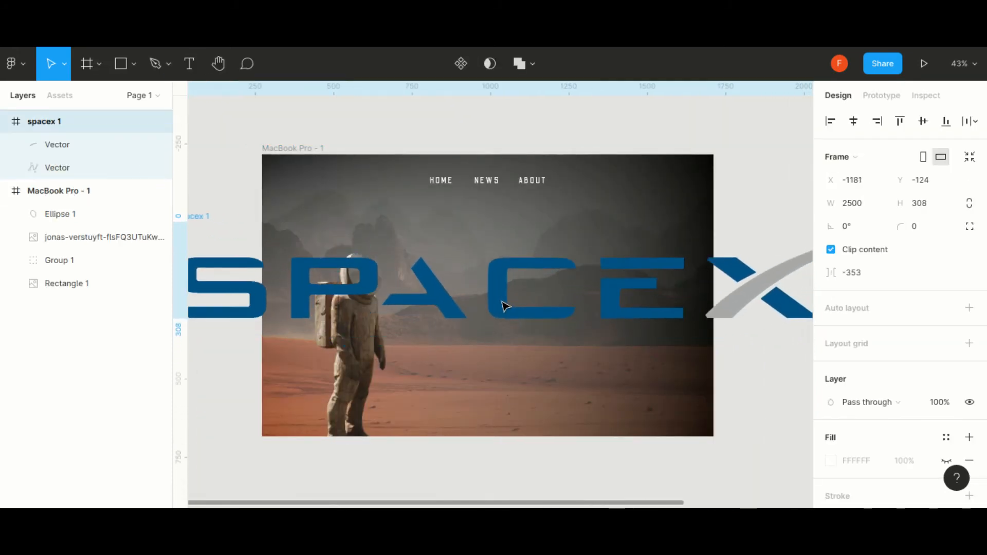
scroll(674, 316, "down", 3)
left_click_drag(720, 307, 657, 316)
left_click_drag(775, 327, 614, 307)
scroll(645, 294, "up", 5)
- Change the blue letters of the SpaceX logo to white FFFFFF
scroll(674, 316, "down", 3)
scroll(833, 361, "down", 6)
left_click(832, 360)
left_click(657, 439)
left_click(798, 132)
- Adjust the logo's size and placement in the open area to the right of the astronaut, above the sand
left_click_drag(593, 270, 598, 266)
left_click_drag(479, 272, 419, 279)
left_click_drag(541, 274, 560, 267)
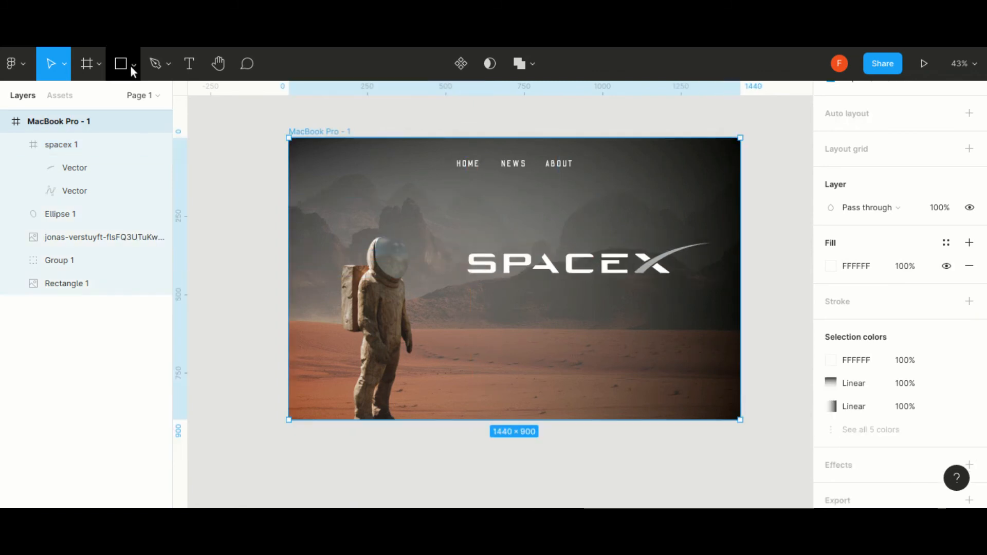
- Draw a 410 × 100 button rectangle below the logo and fill it with the beige AB9987 sampled from the astronaut
left_click(132, 65)
left_click(127, 95)
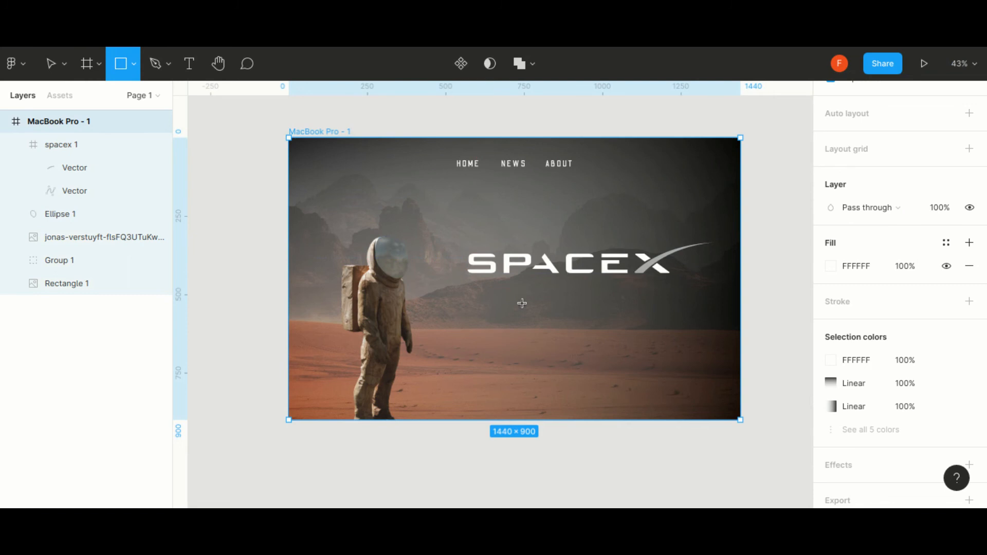
left_click_drag(524, 298, 652, 328)
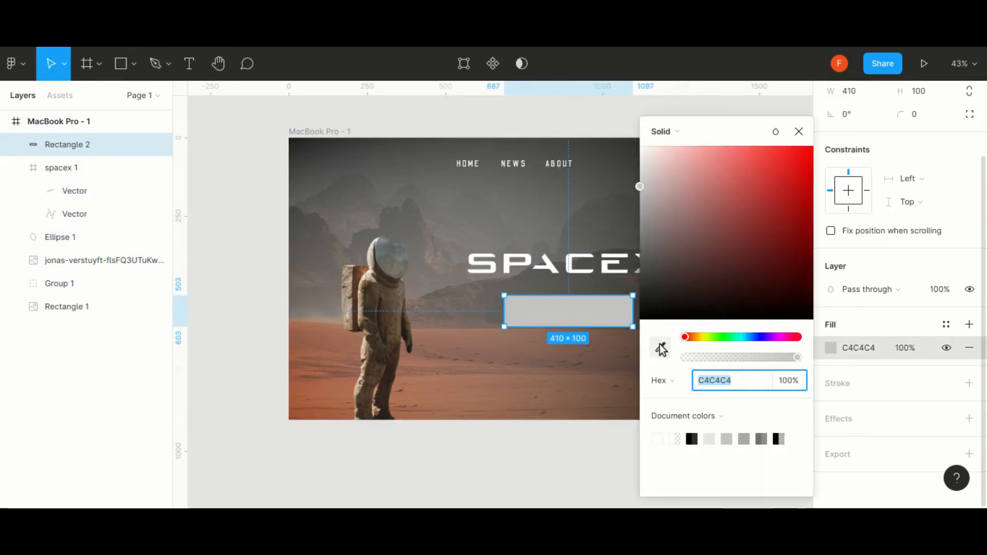
left_click(662, 350)
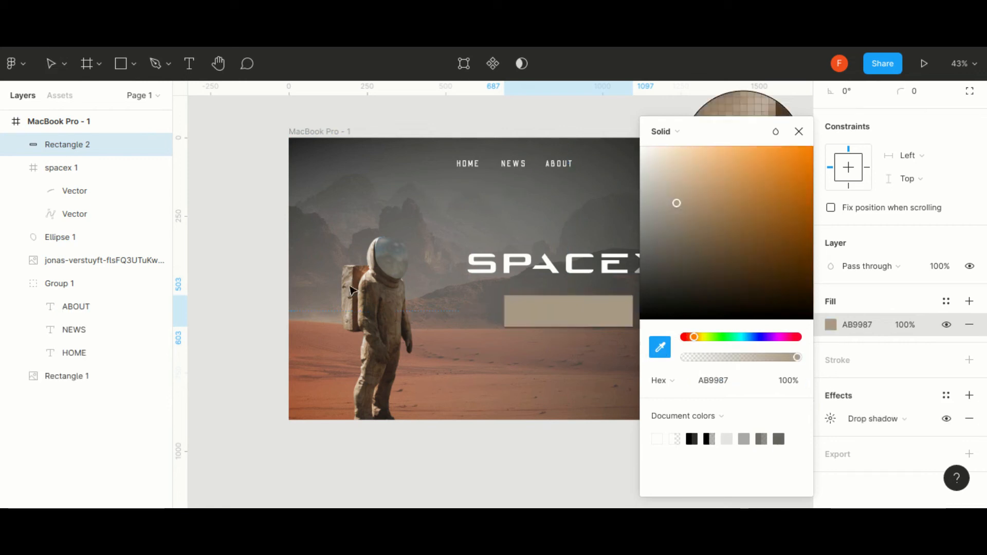
key("Escape")
left_click(782, 370)
left_click(599, 320)
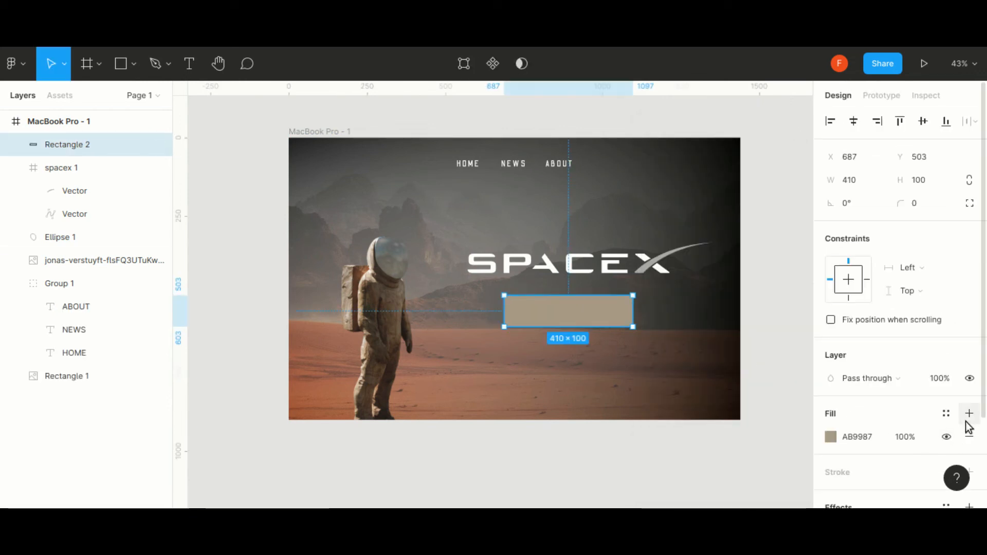
- Adjust the drop shadow settings of the beige button rectangle
scroll(962, 413, "down", 3)
left_click(831, 418)
left_click(869, 420)
left_click(866, 422)
left_click(831, 419)
left_click_drag(730, 431, 867, 417)
left_click(792, 344)
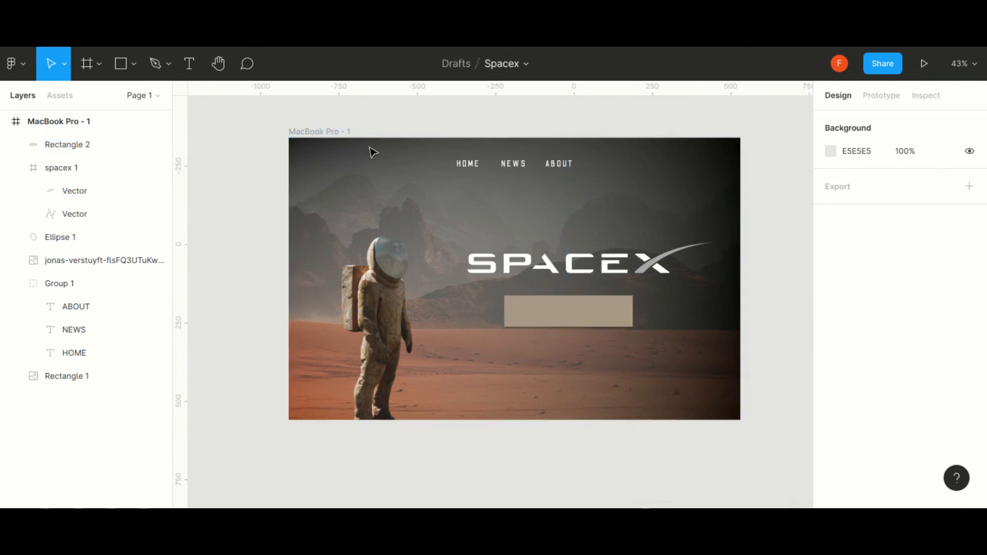
- Add the text BOOK A TRIP on the beige button and move it toward the button's center
left_click(190, 73)
left_click(537, 308)
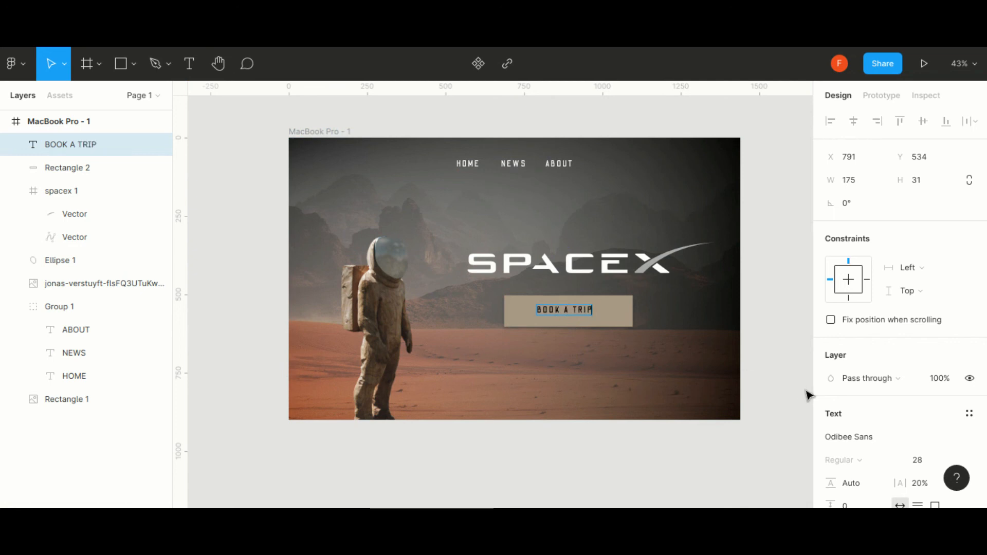
scroll(574, 330, "up", 5)
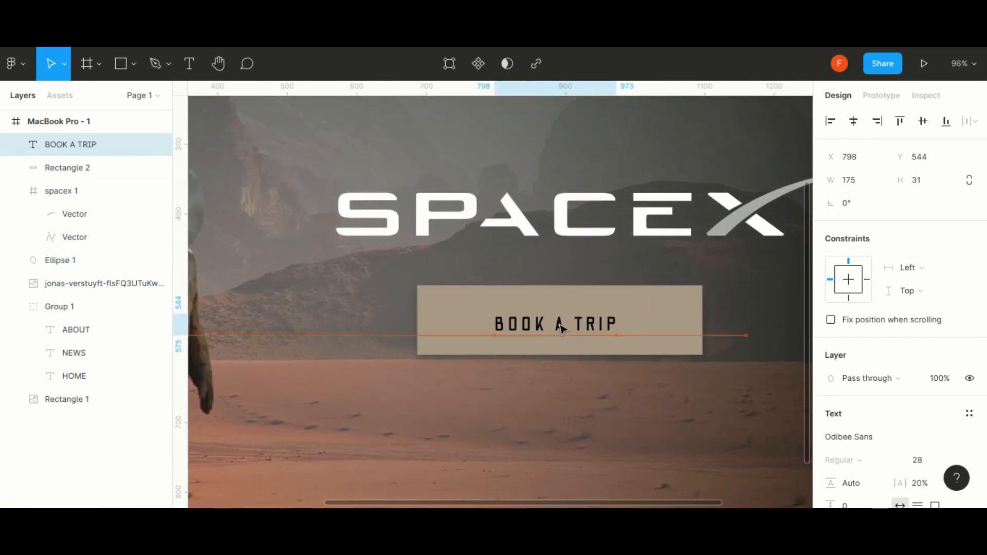
- Set the BOOK A TRIP label's fill to white FFFFFF
scroll(869, 381, "down", 3)
left_click(831, 441)
left_click_drag(640, 319, 640, 146)
left_click(799, 132)
- Set the BOOK A TRIP label's font size to 32 and center it on the button
left_click(926, 314)
type("3")
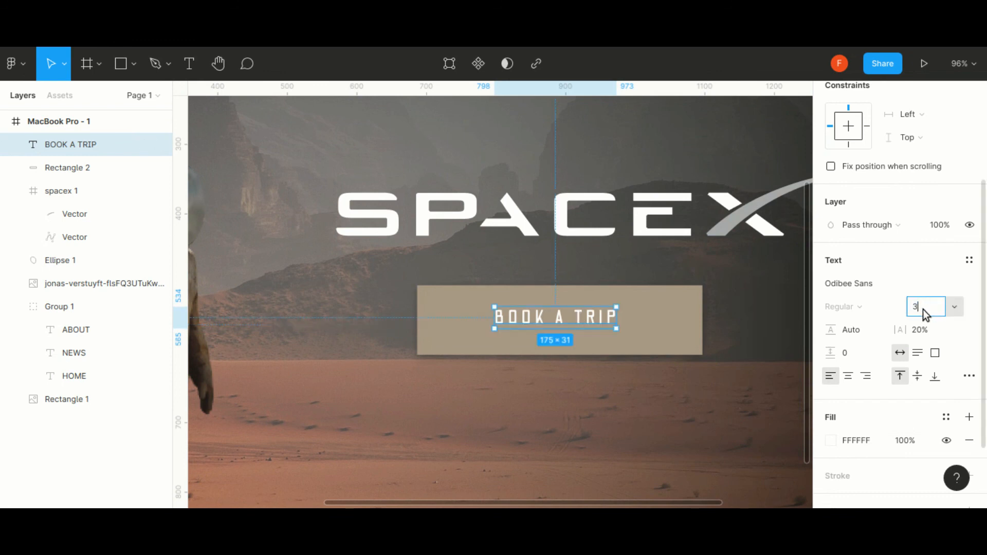
type("2")
key("Return")
left_click(738, 335)
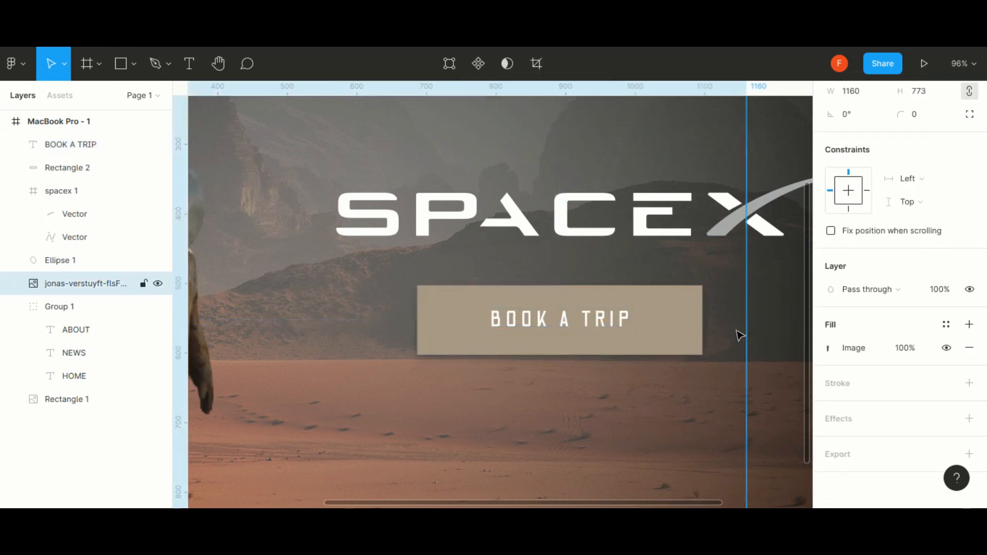
scroll(672, 328, "down", 5)
left_click_drag(657, 504, 727, 505)
left_click(740, 392)
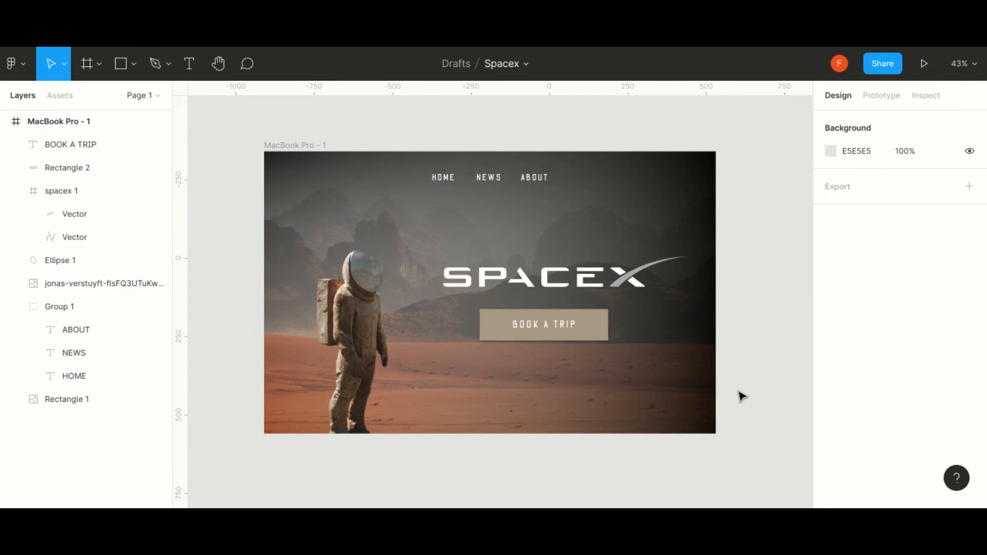